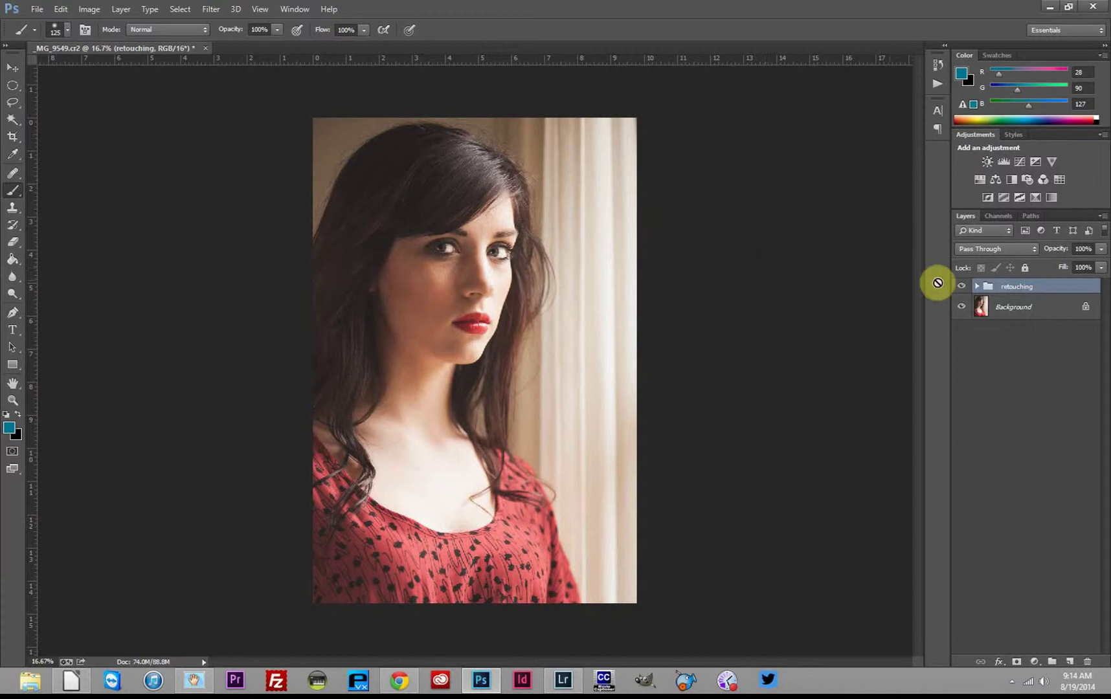
Stamp all visible layers into a new 'skin softening' layer set to Overlay blend mode
click(977, 286)
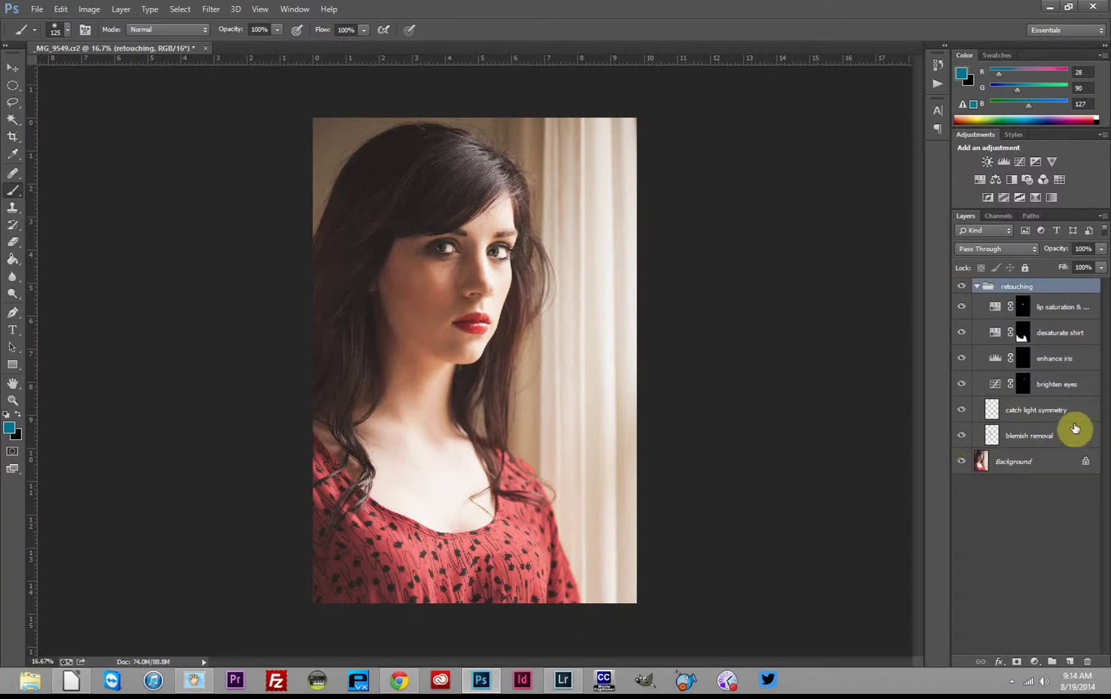
click(976, 286)
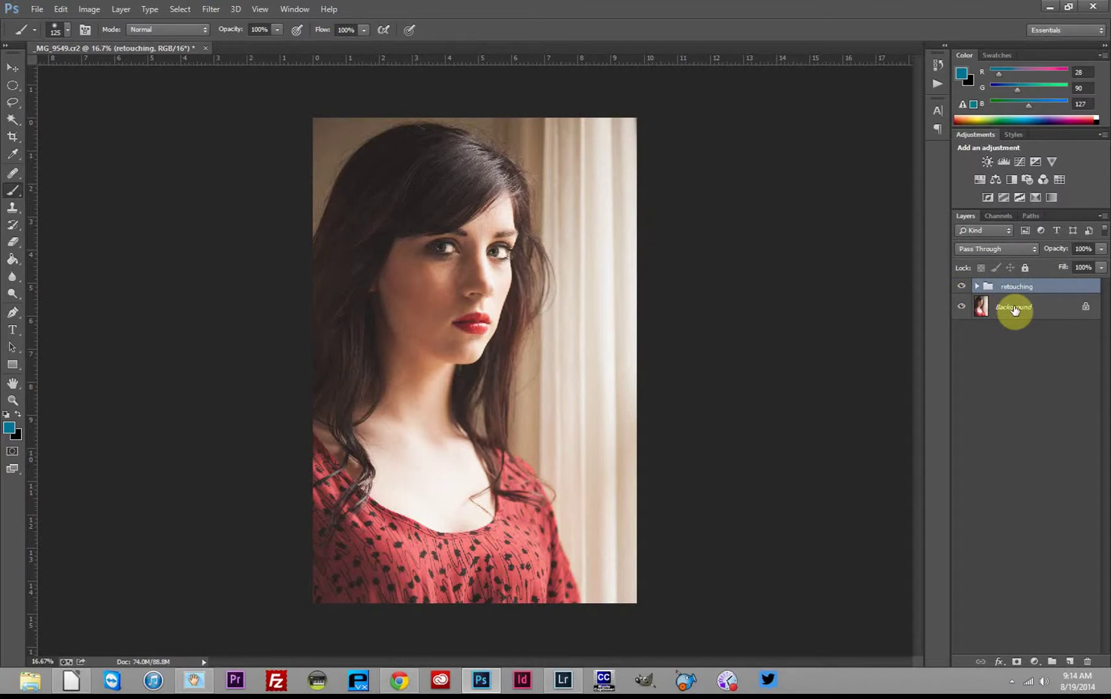
key(ctrl+shift+alt+e)
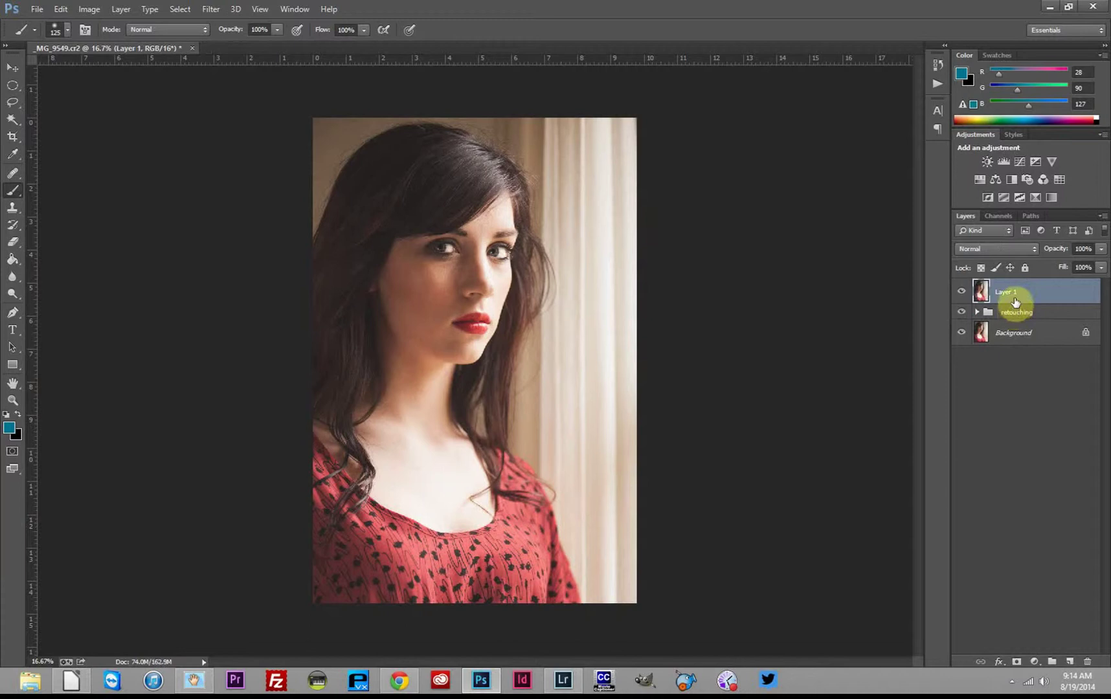
double_click(1005, 293)
text(skin so)
text(ftening)
key(Return)
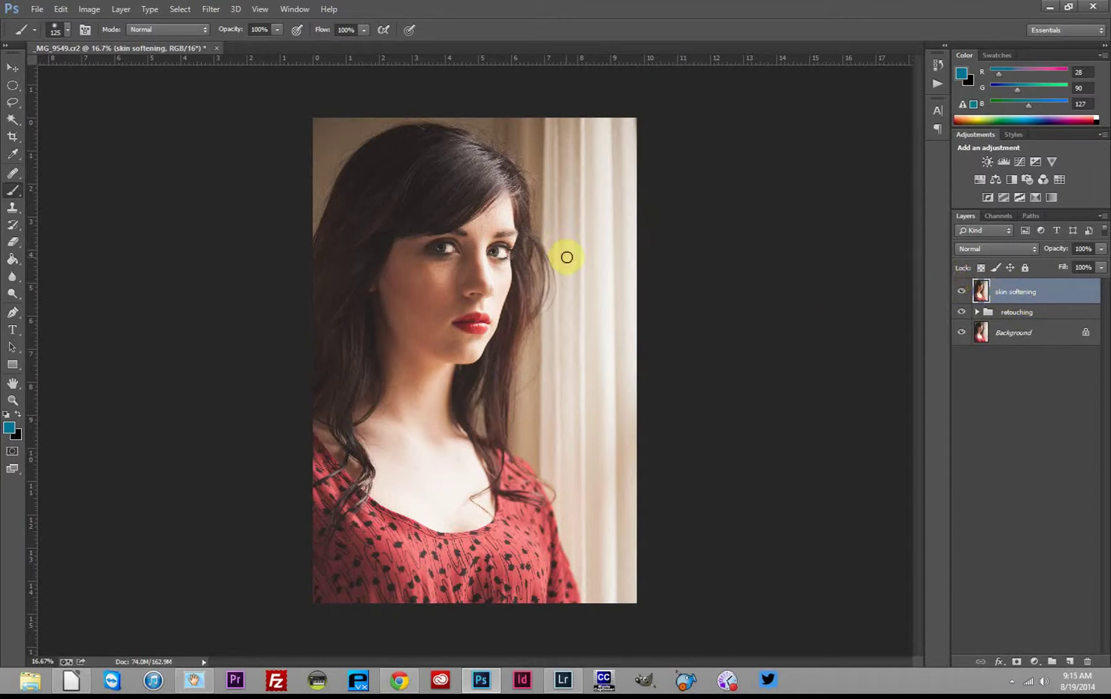
click(1032, 251)
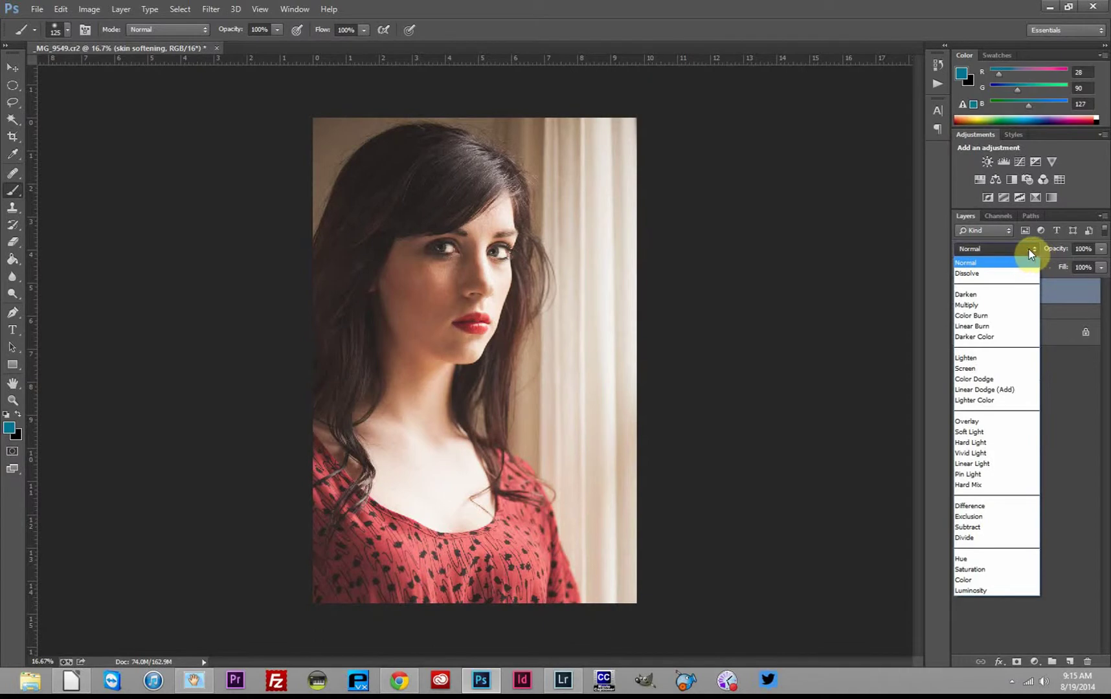
click(978, 422)
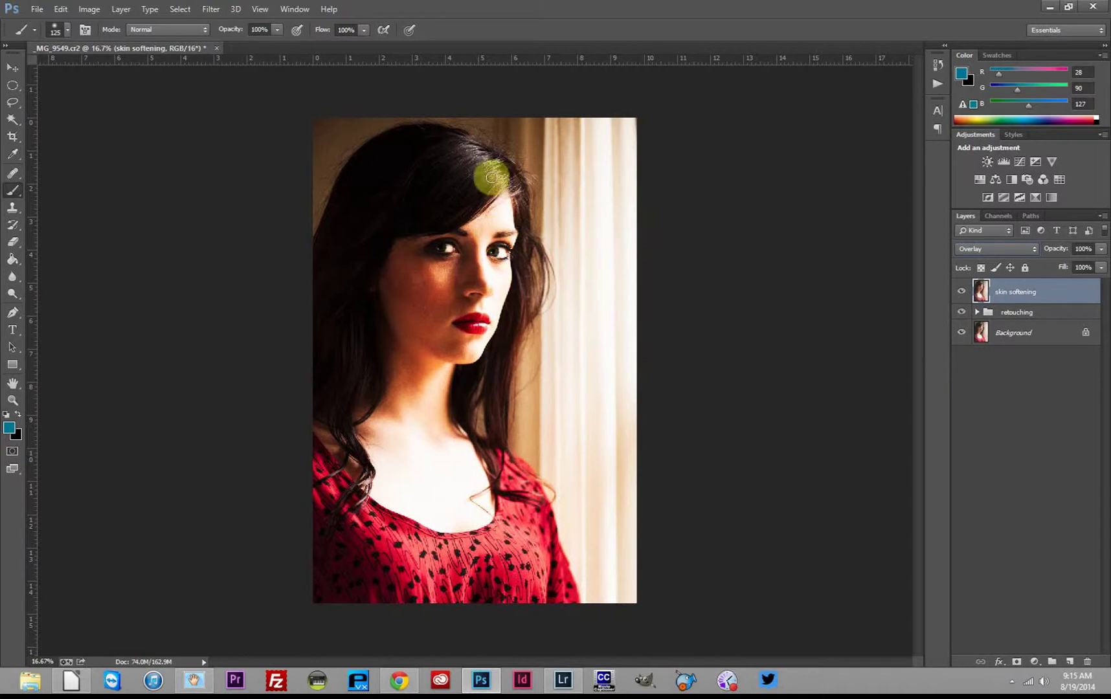
Run the High Pass filter at a 10-pixel radius on the skin softening layer
click(212, 10)
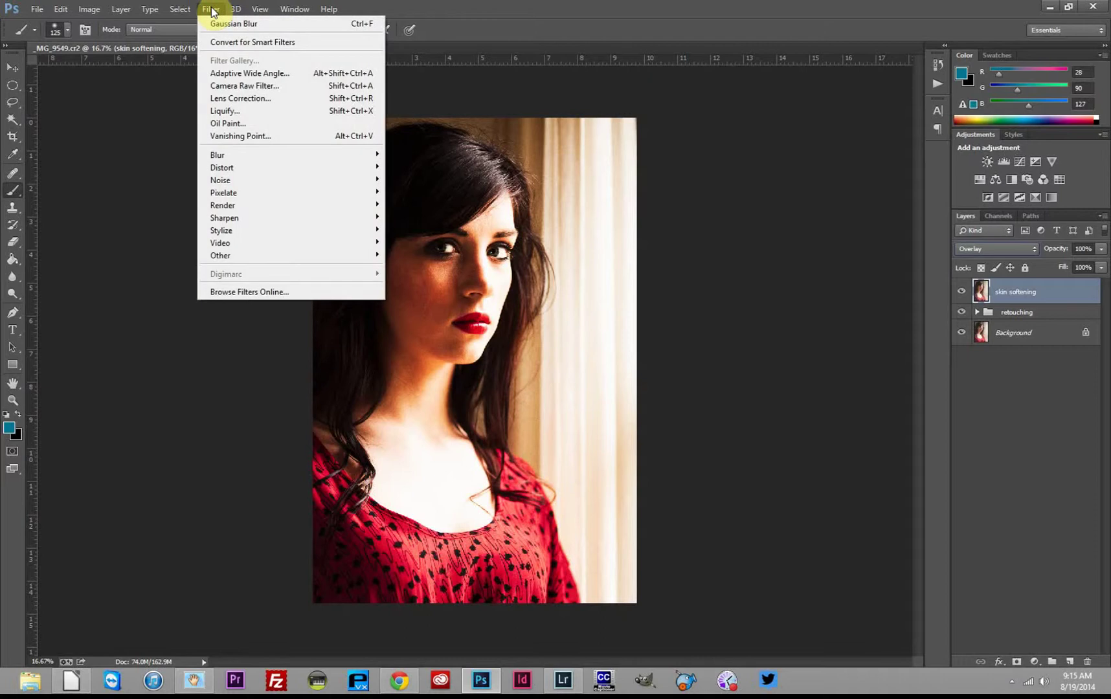
mouse_move(221, 255)
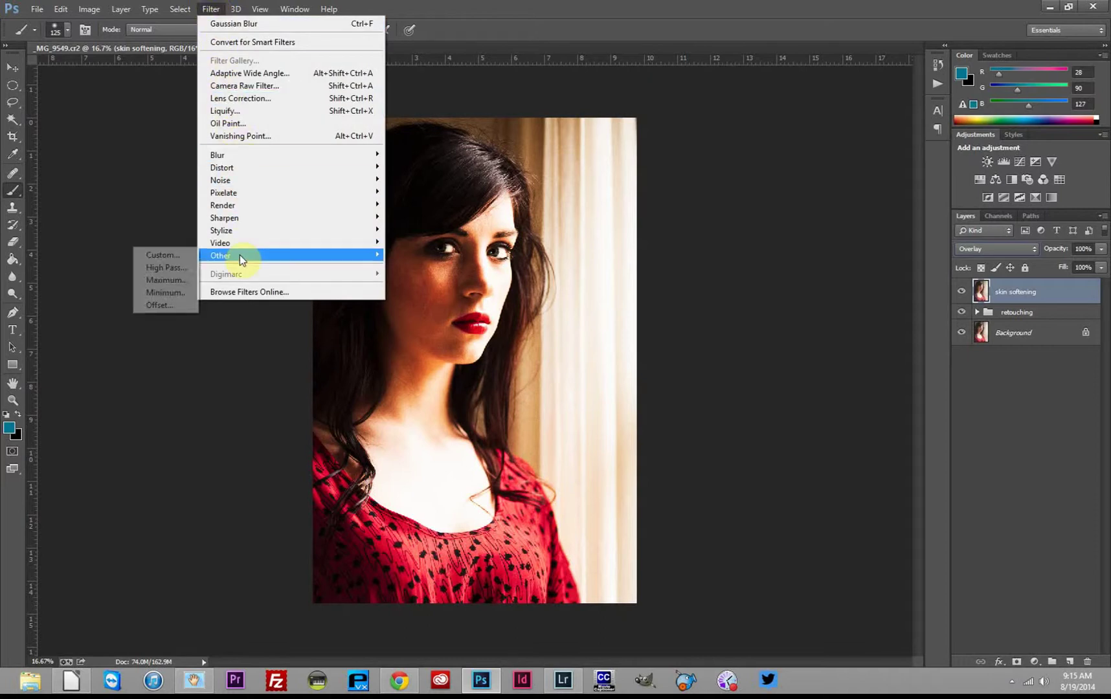
click(159, 270)
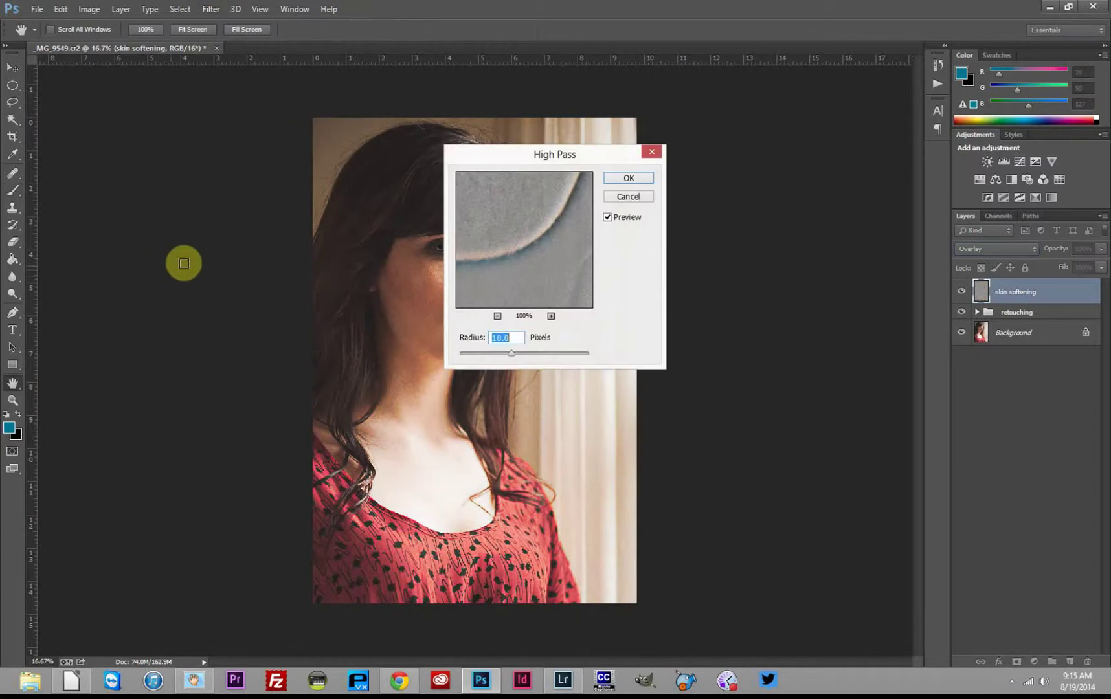
click(624, 179)
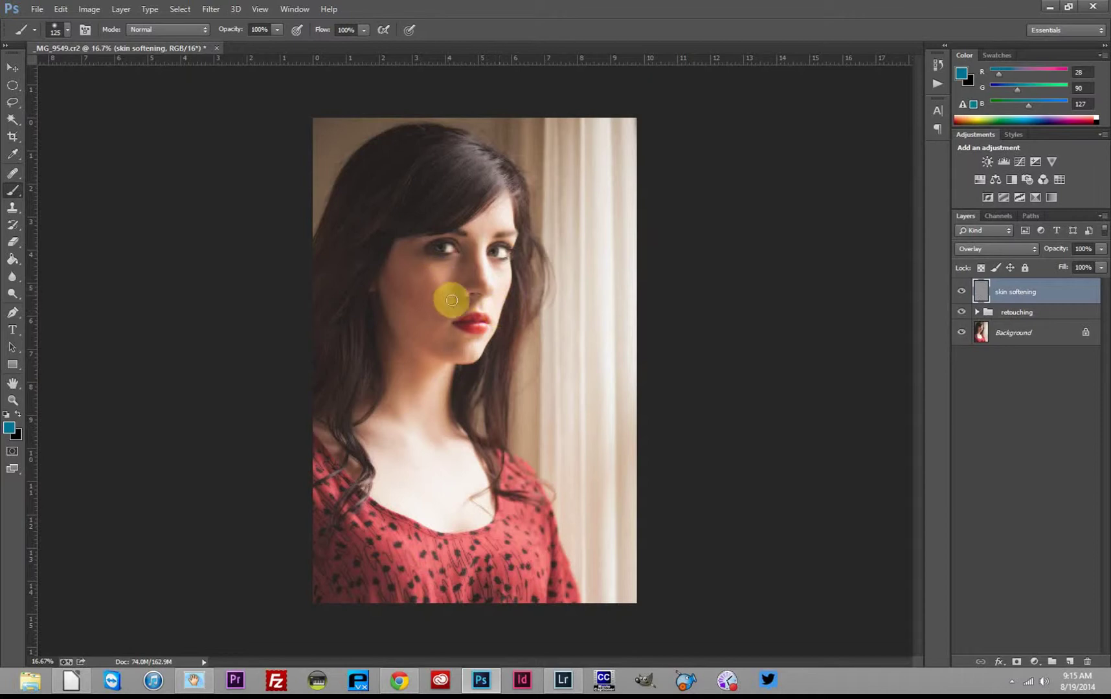
Open Gaussian Blur on the skin softening layer and zoom in on the face to preview
click(213, 12)
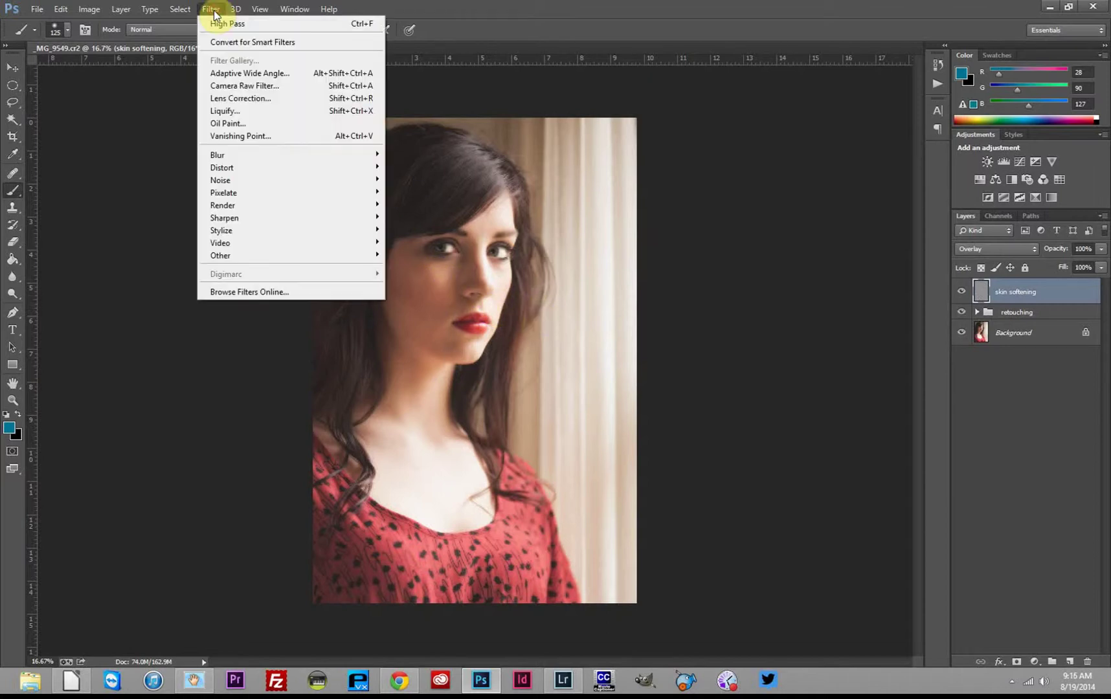
mouse_move(219, 155)
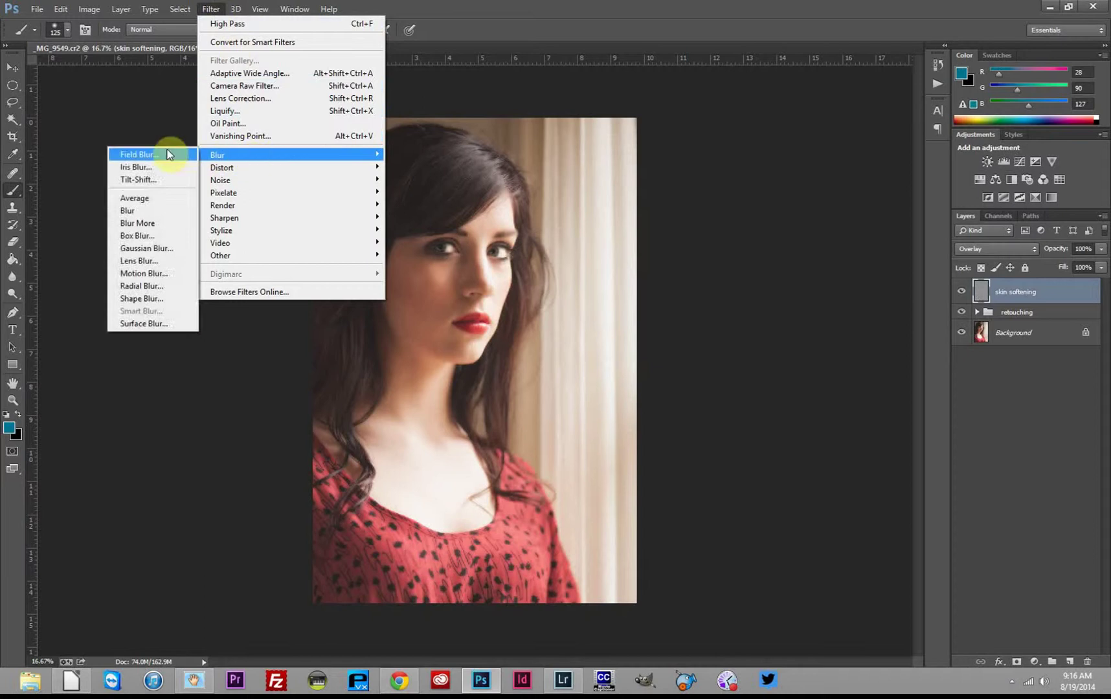
click(146, 248)
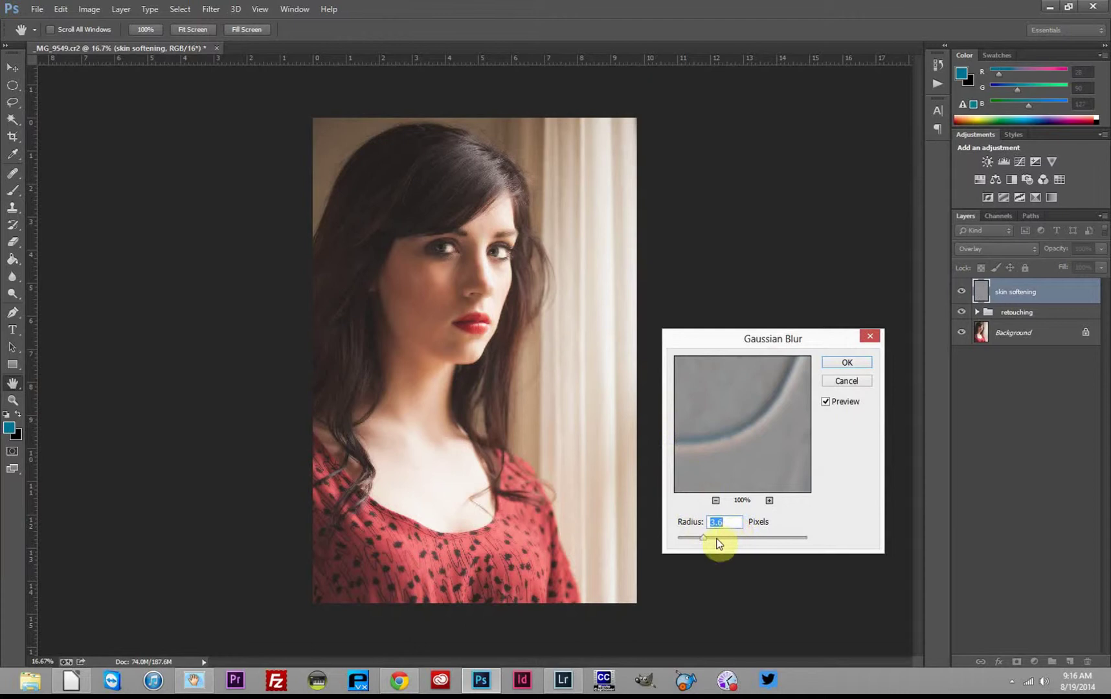
drag(692, 540, 685, 539)
click(689, 540)
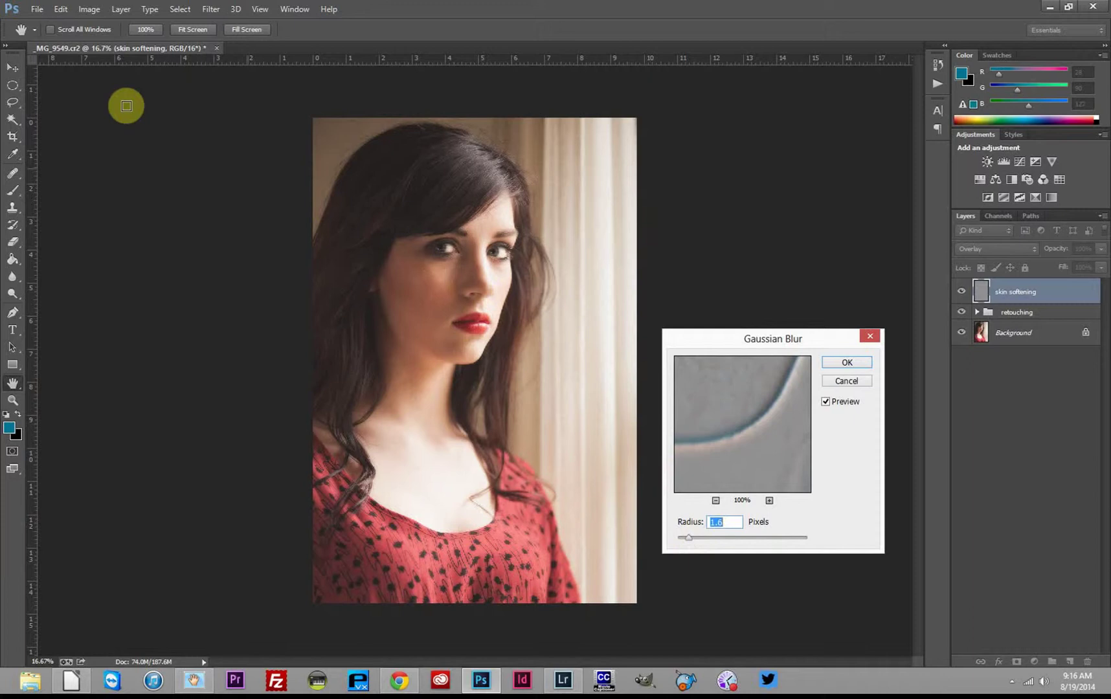
key(ctrl+plus)
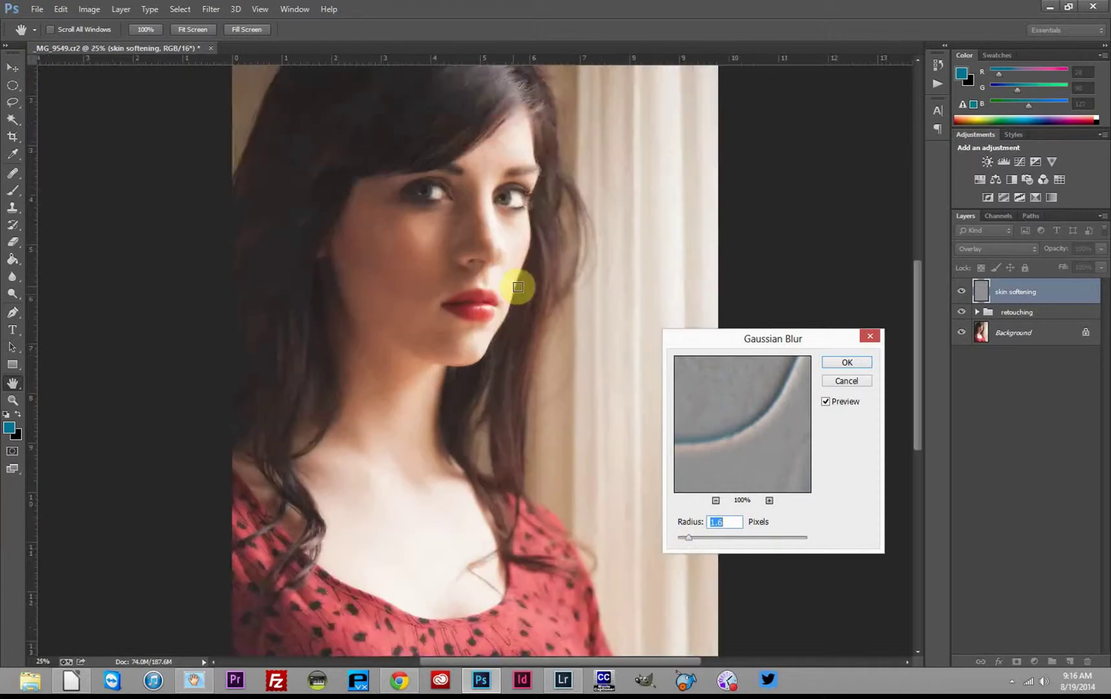
key(ctrl+plus)
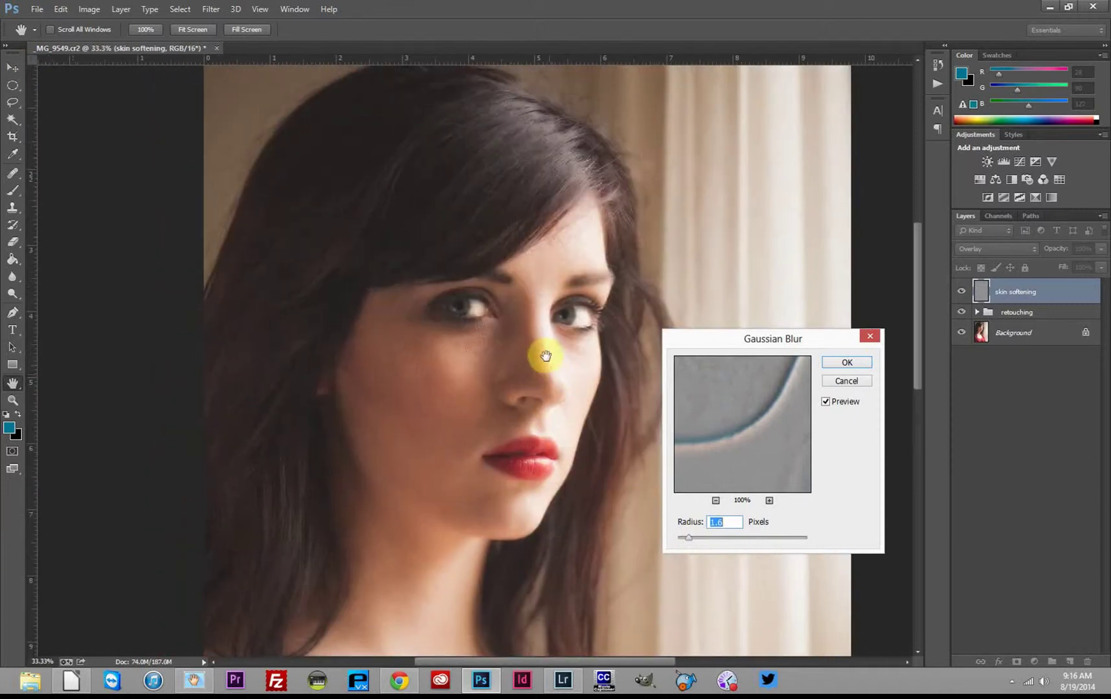
drag(540, 355, 526, 306)
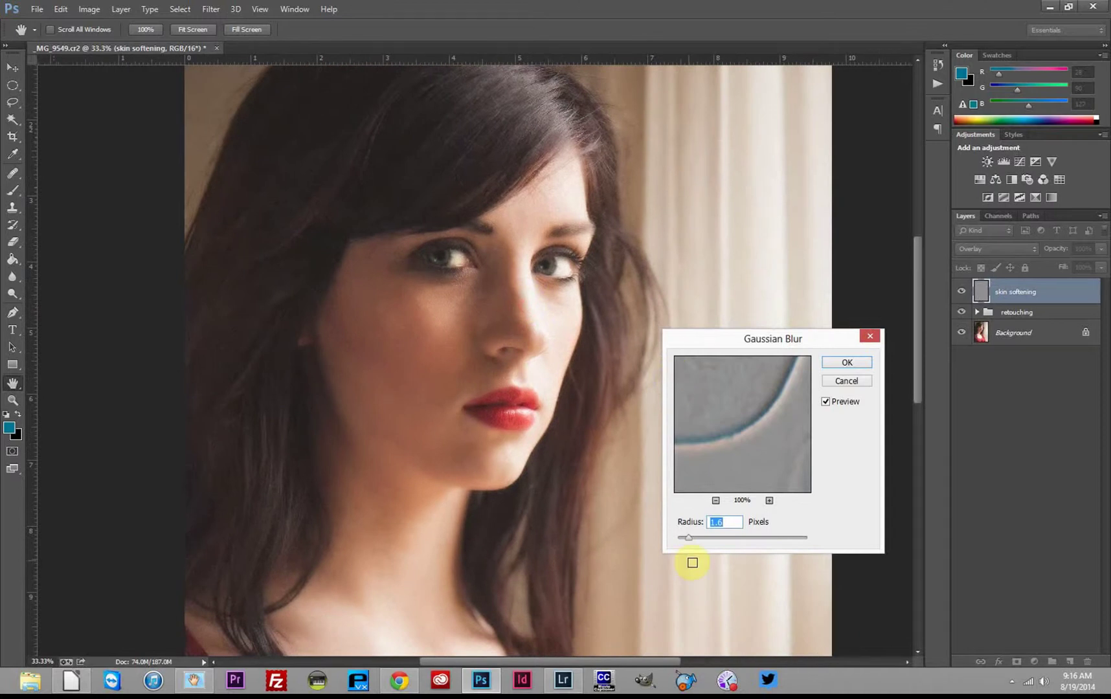
Try blur radius values 4, 5 and 8 before settling on a 1-pixel radius
text(1)
click(717, 598)
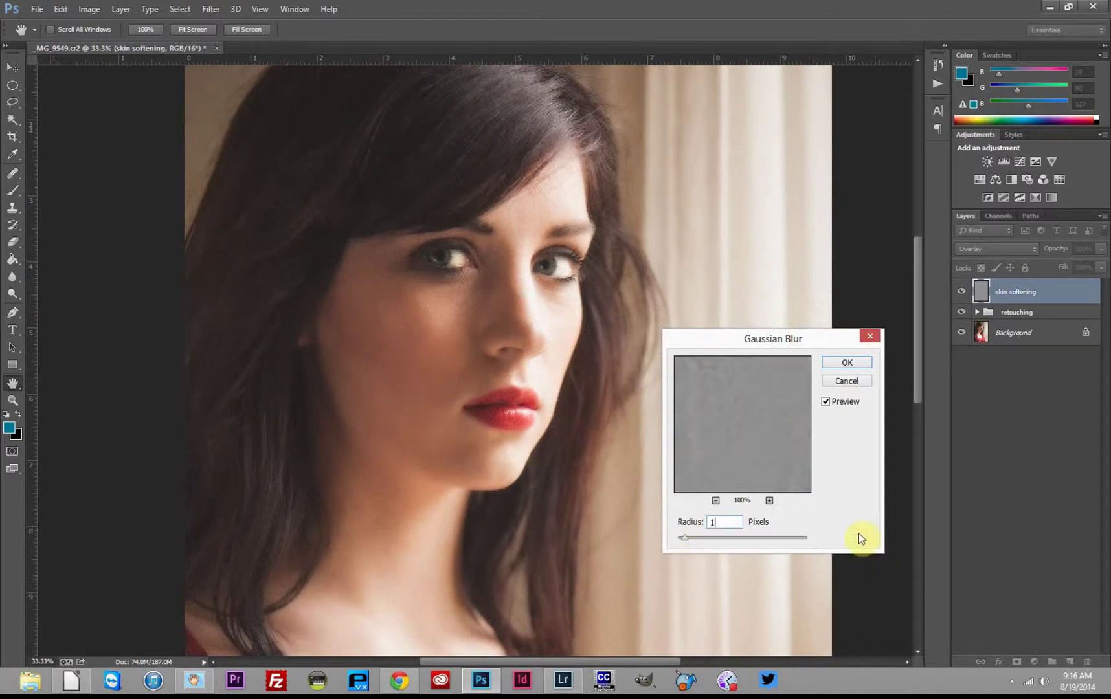
double_click(724, 521)
text(4)
drag(725, 522, 711, 522)
text(5)
double_click(727, 521)
click(708, 521)
text(8)
double_click(722, 520)
text(1)
double_click(711, 522)
double_click(711, 522)
drag(711, 522, 736, 520)
Confirm the 1-pixel Gaussian Blur, then toggle skin softening's visibility to compare before and after
click(855, 364)
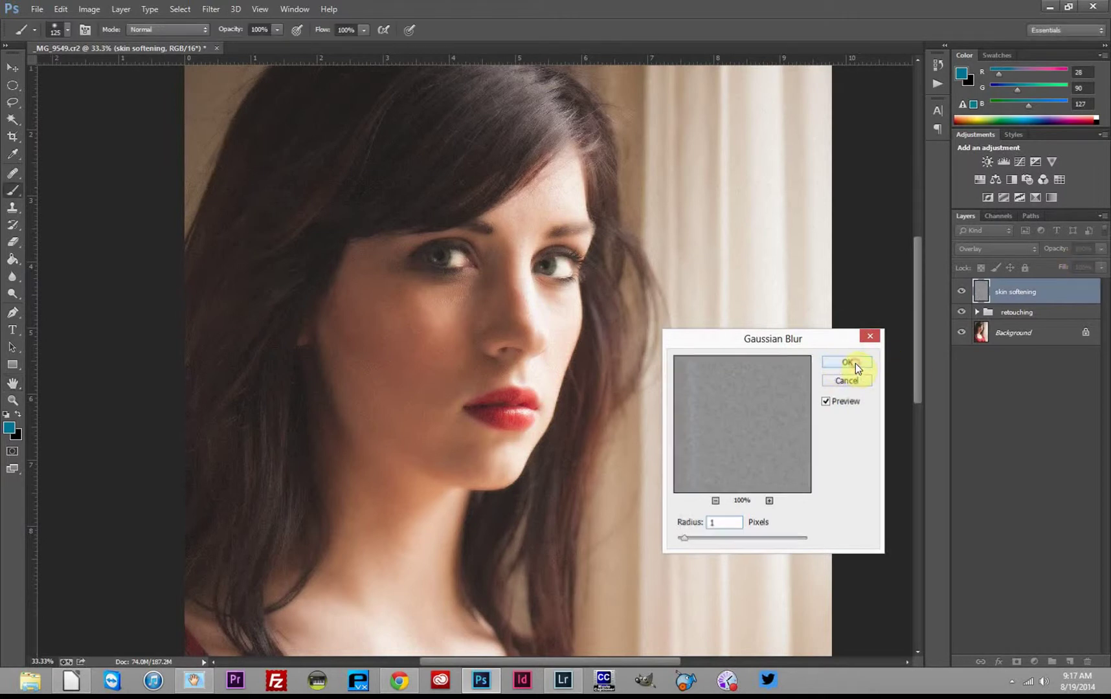
click(962, 294)
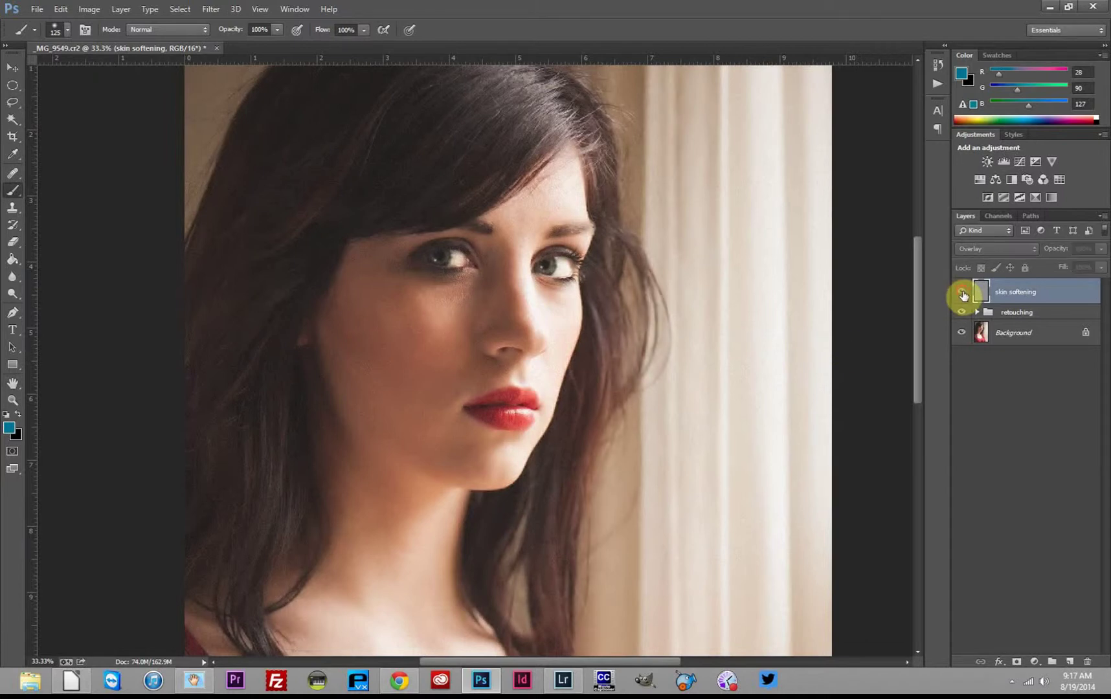
click(963, 295)
click(963, 295)
click(961, 295)
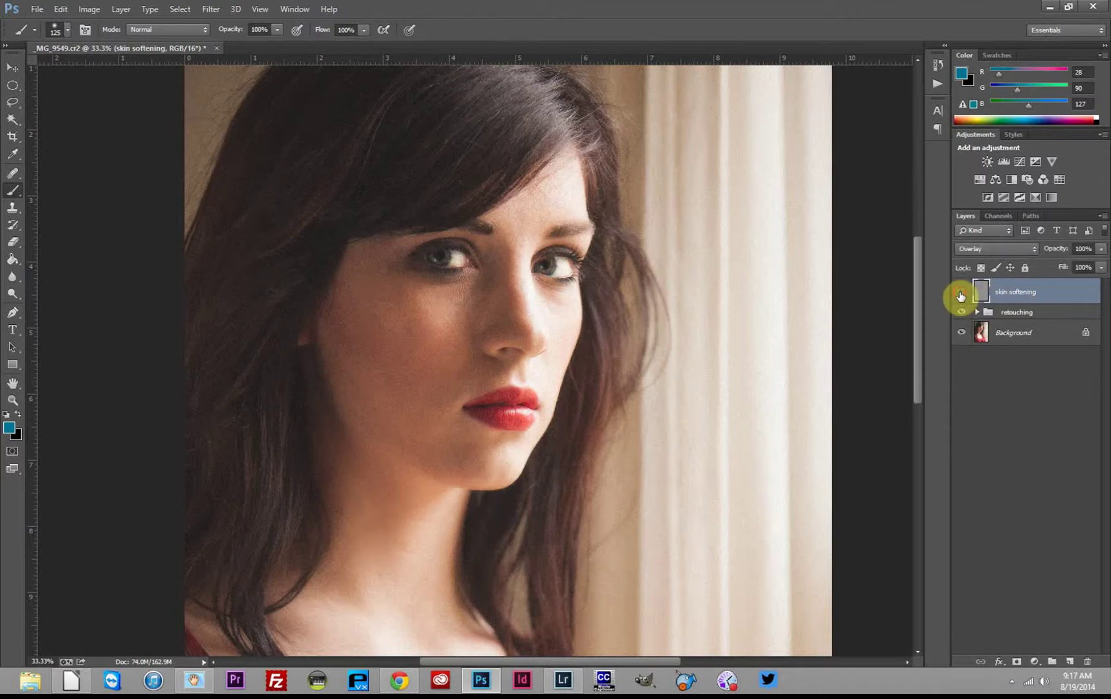
click(961, 294)
click(961, 295)
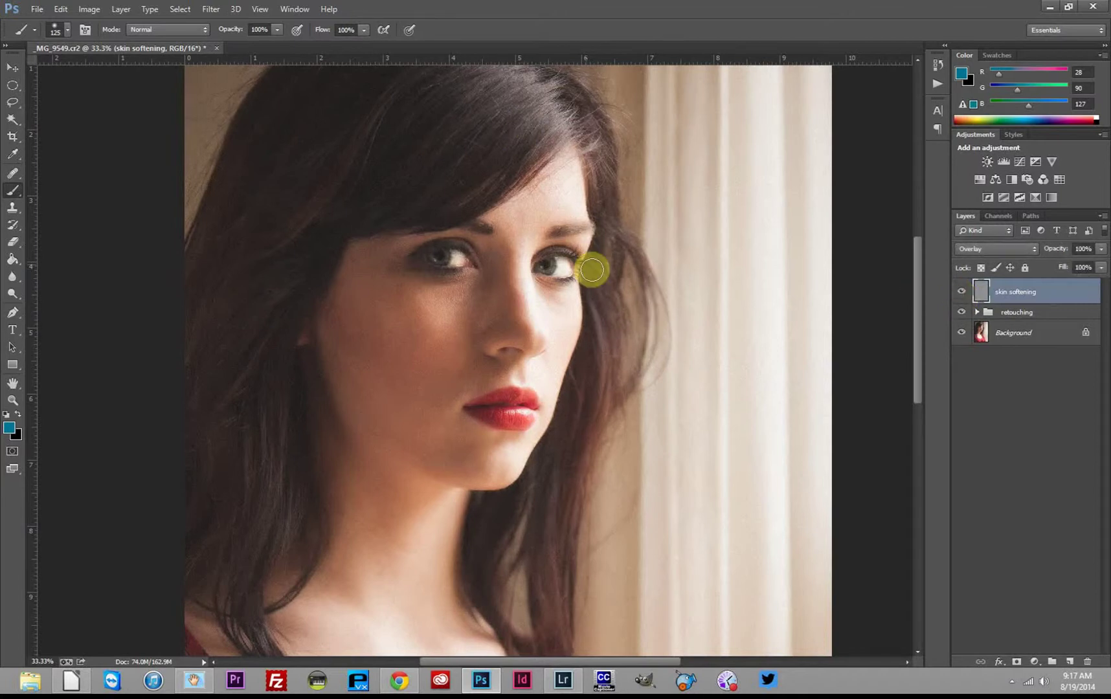
click(960, 293)
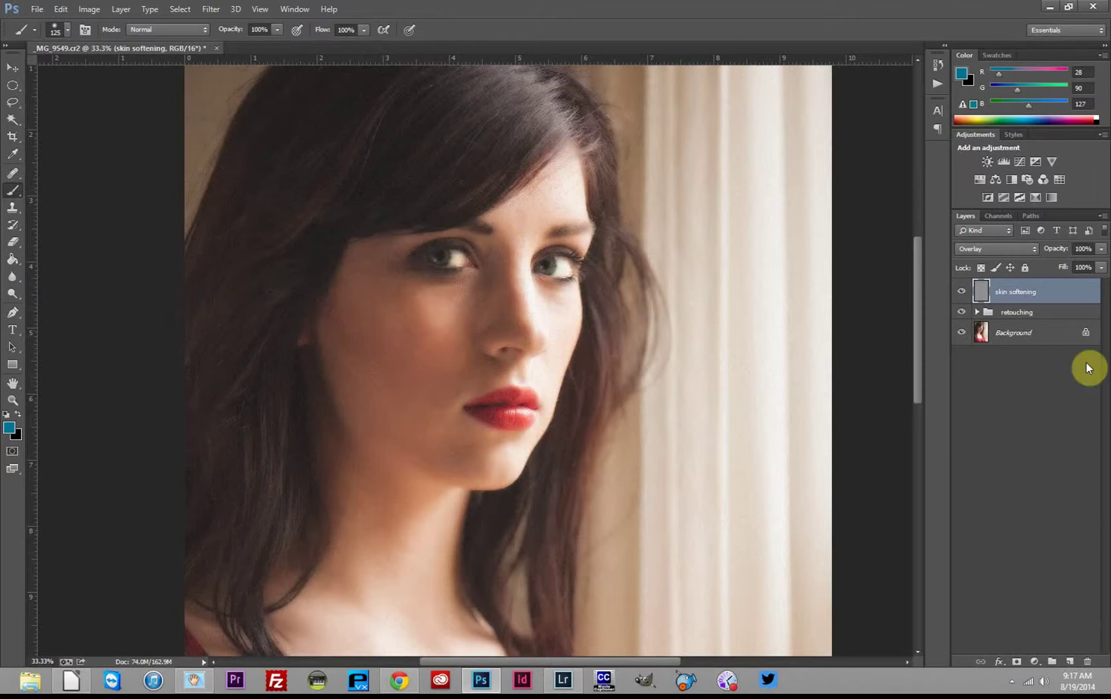
mouse_move(916, 343)
mouse_down()
mouse_move(918, 411)
mouse_move(932, 324)
mouse_up()
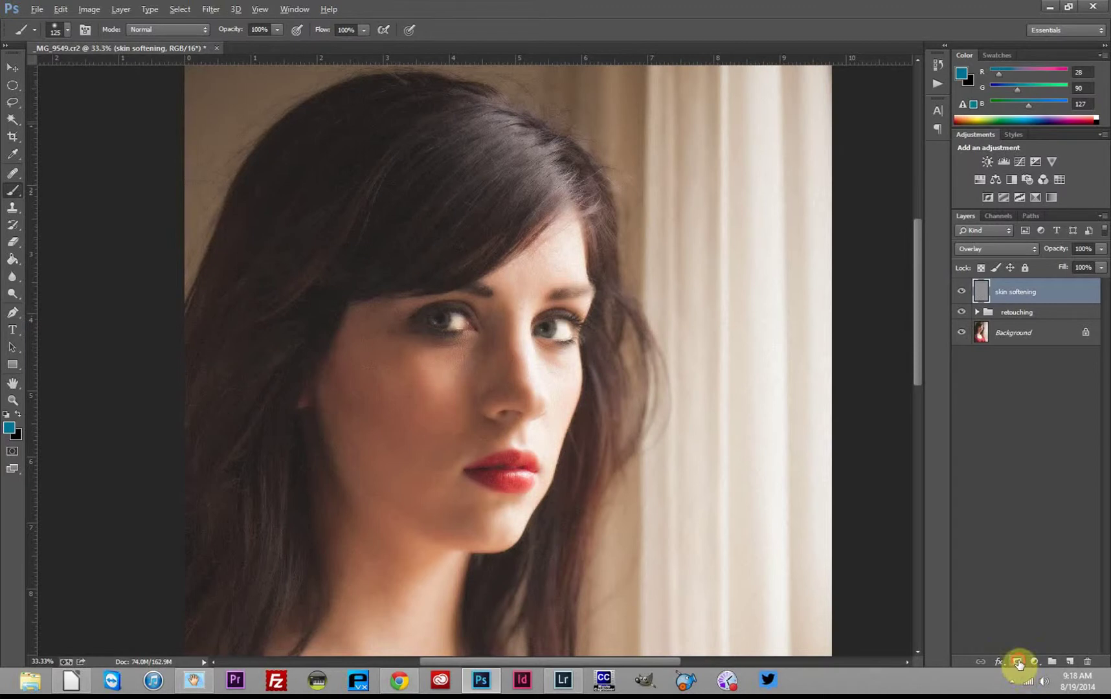
Add a black hide-all layer mask to the skin softening layer and zoom out
click(1019, 664)
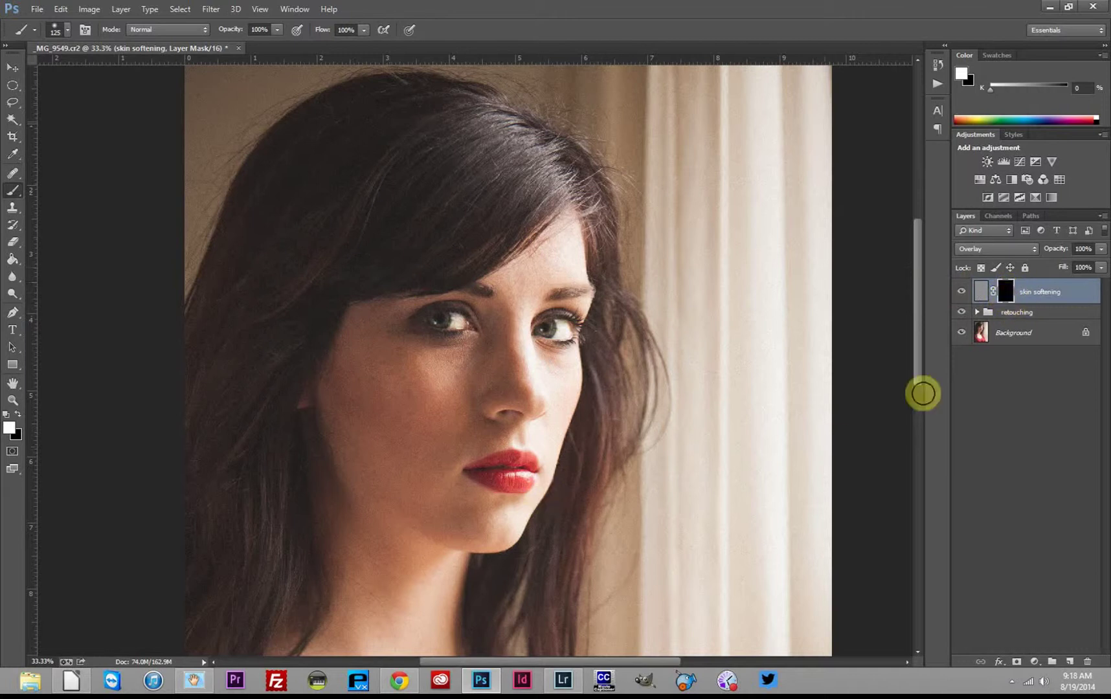
key(ctrl+minus)
drag(914, 287, 932, 319)
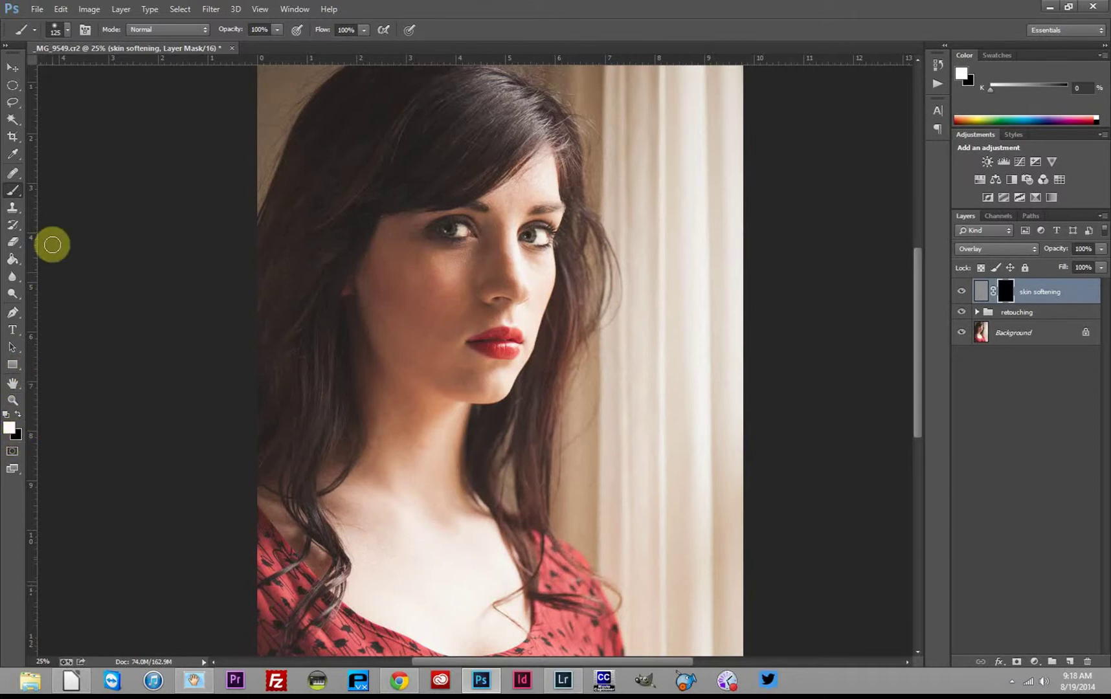
Lower the brush hardness for a soft edge and show the mask as a red rubylith overlay
click(69, 27)
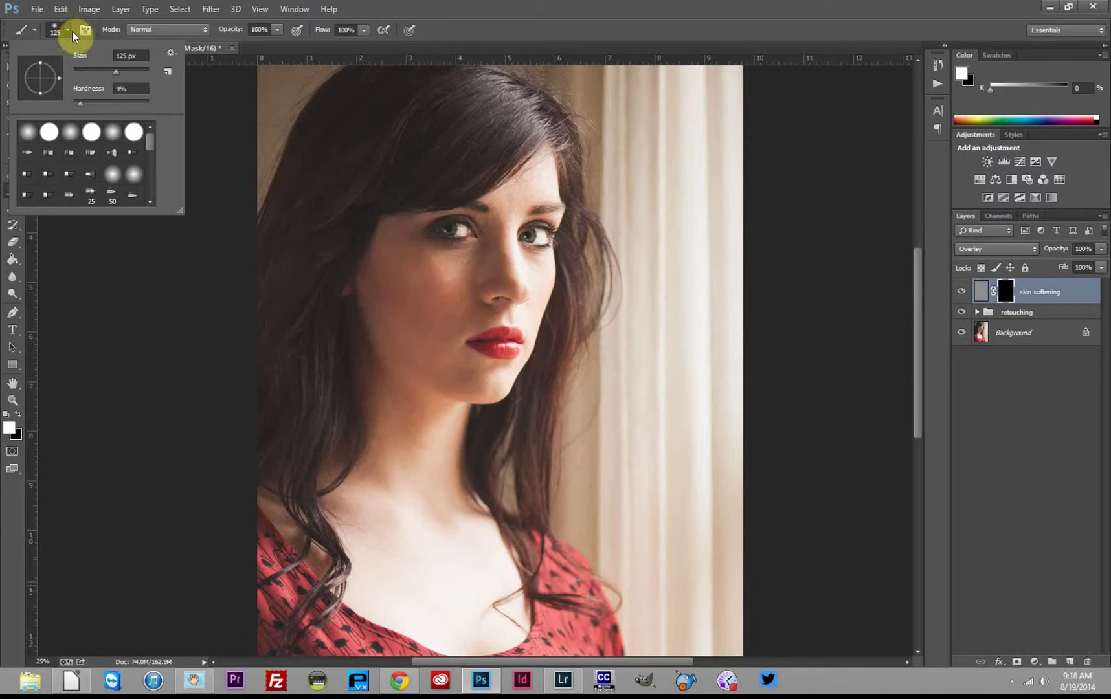
click(68, 30)
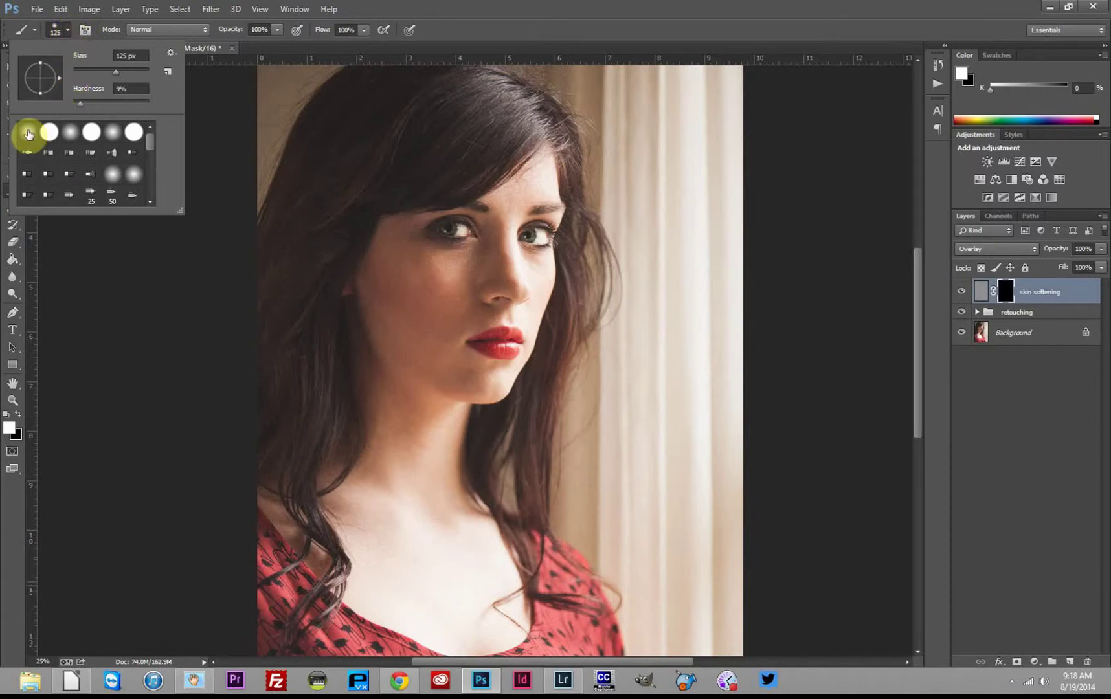
drag(101, 91, 82, 102)
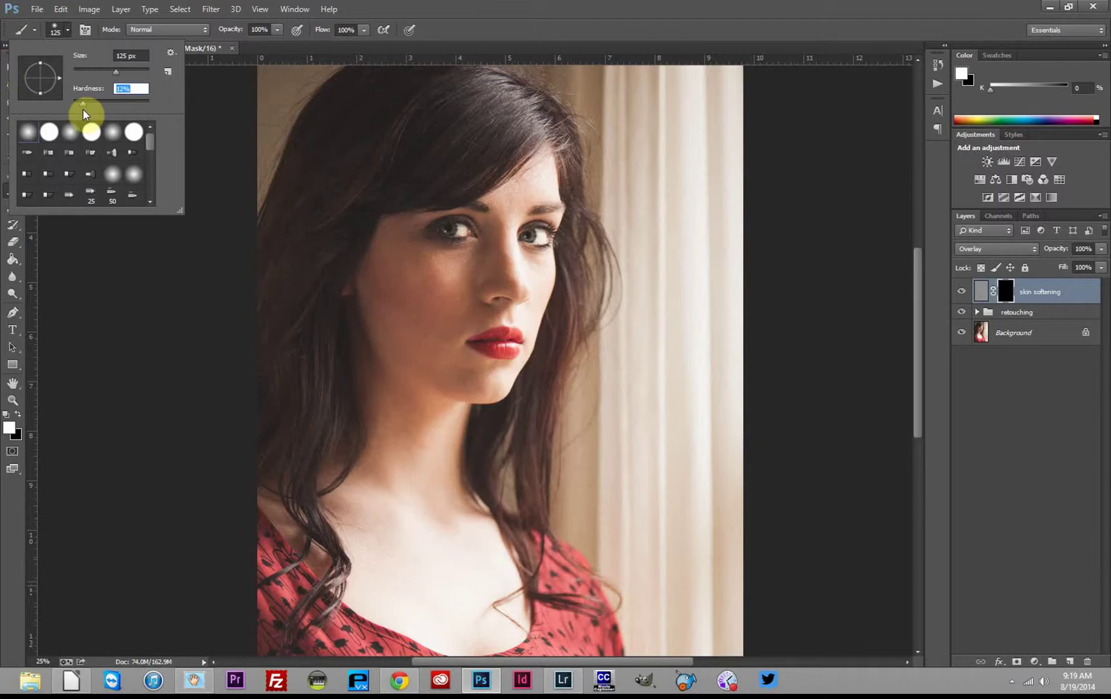
click(208, 188)
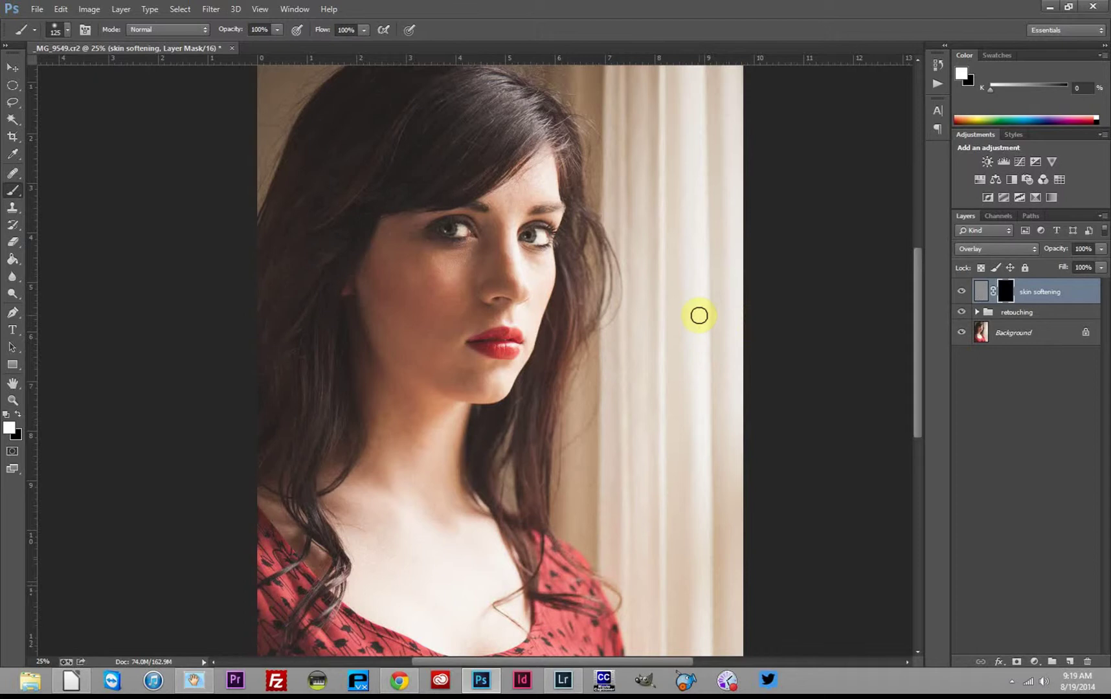
key(x)
key(backslash)
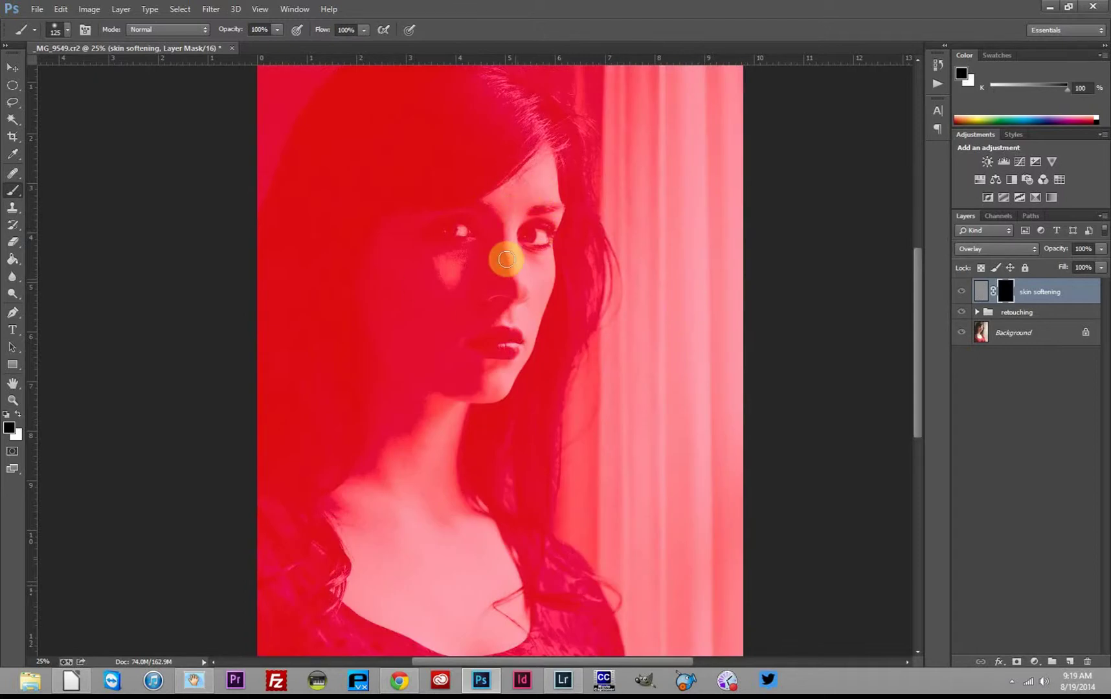
Paint white on the mask over the left cheek to reveal the softening there
mouse_move(506, 259)
mouse_down()
mouse_move(451, 272)
mouse_move(446, 303)
mouse_move(453, 278)
mouse_move(450, 295)
mouse_move(494, 263)
mouse_move(433, 280)
mouse_move(434, 300)
mouse_move(460, 265)
mouse_move(410, 275)
mouse_move(466, 281)
mouse_move(417, 316)
mouse_up()
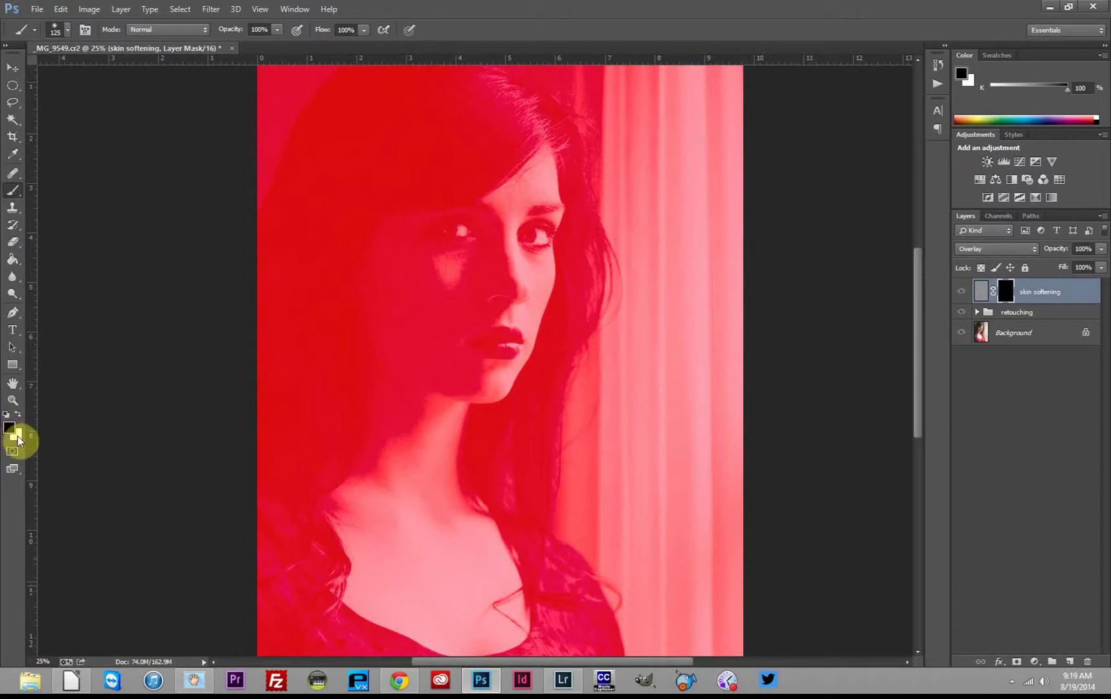
mouse_move(456, 267)
mouse_down()
mouse_move(441, 266)
mouse_move(439, 303)
mouse_up()
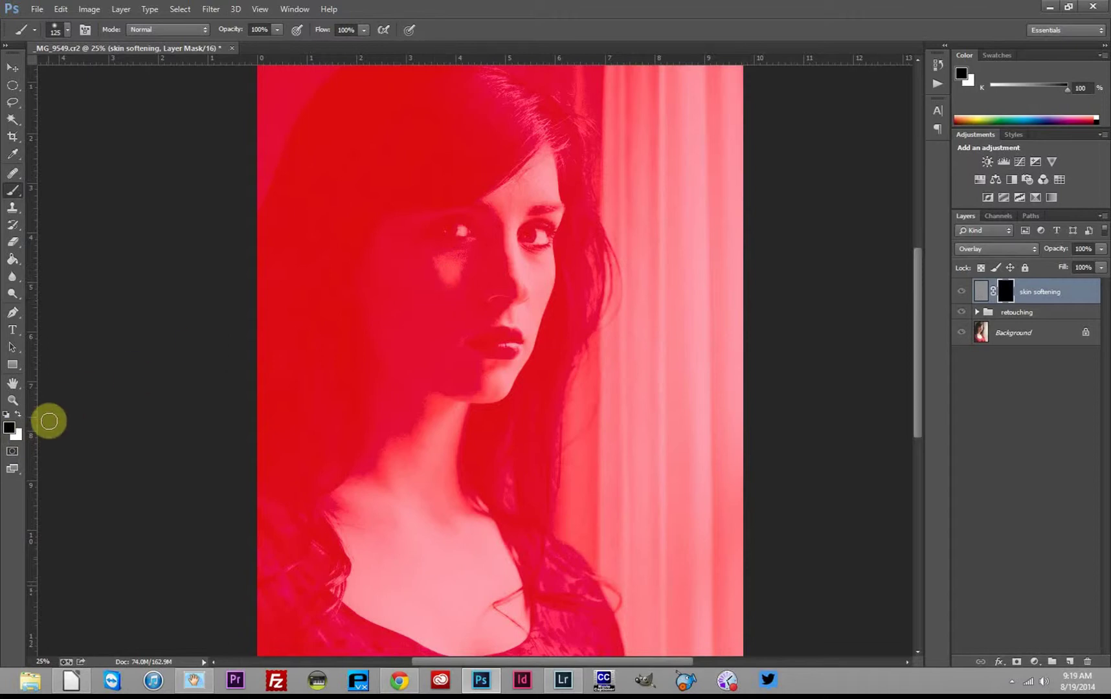
key(x)
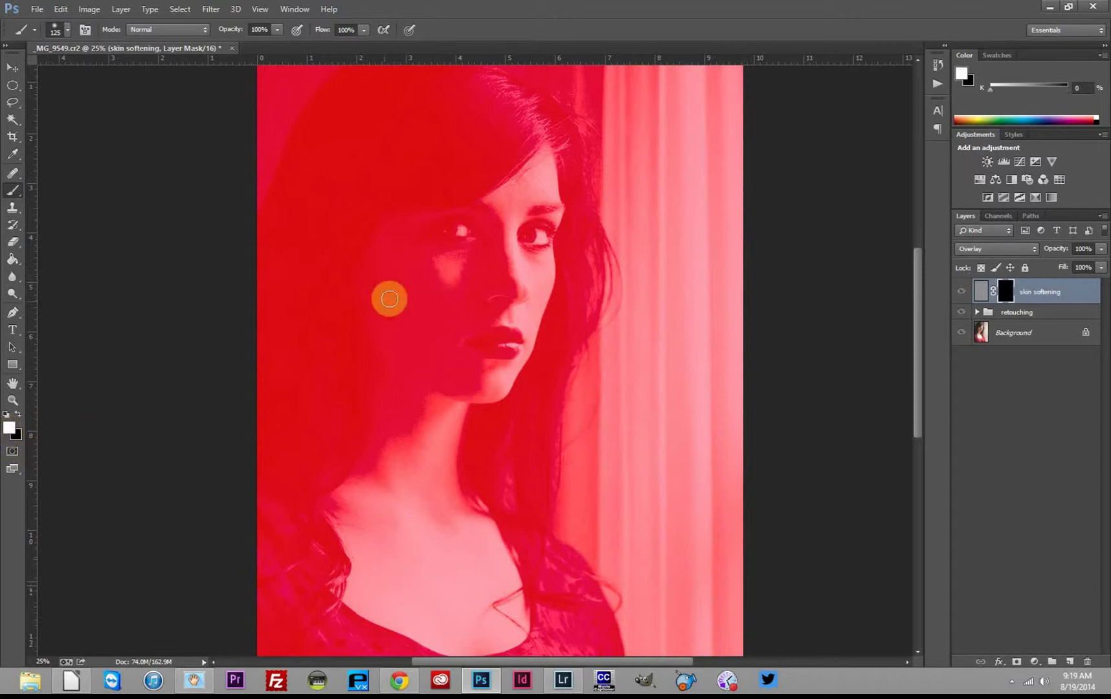
drag(442, 273, 443, 304)
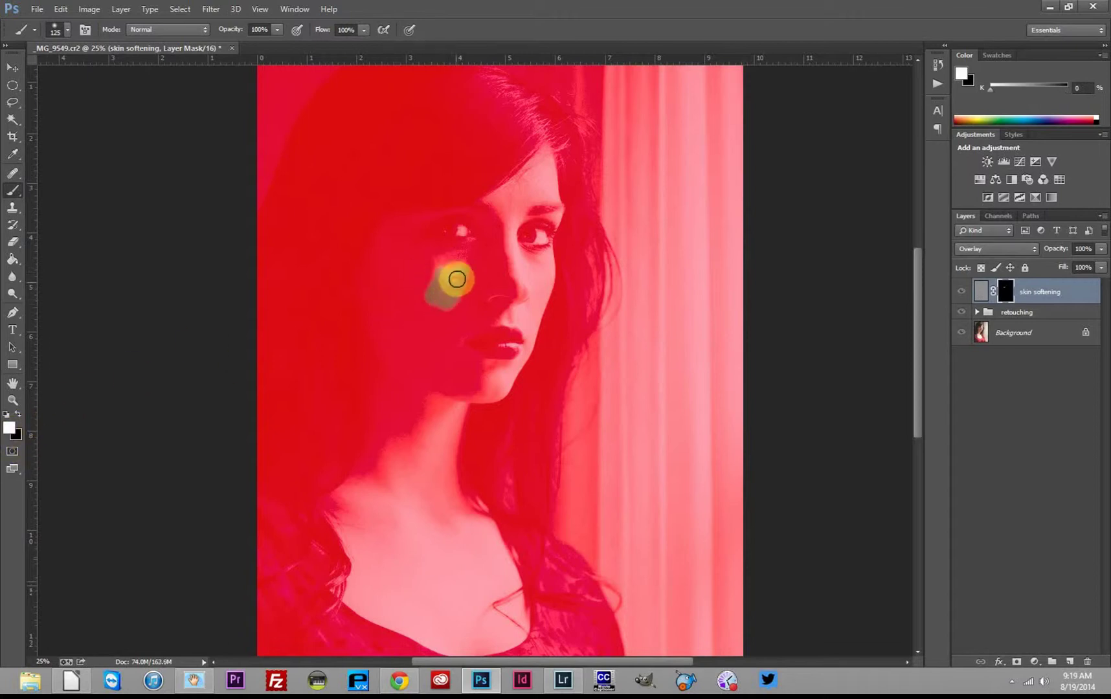
click(277, 29)
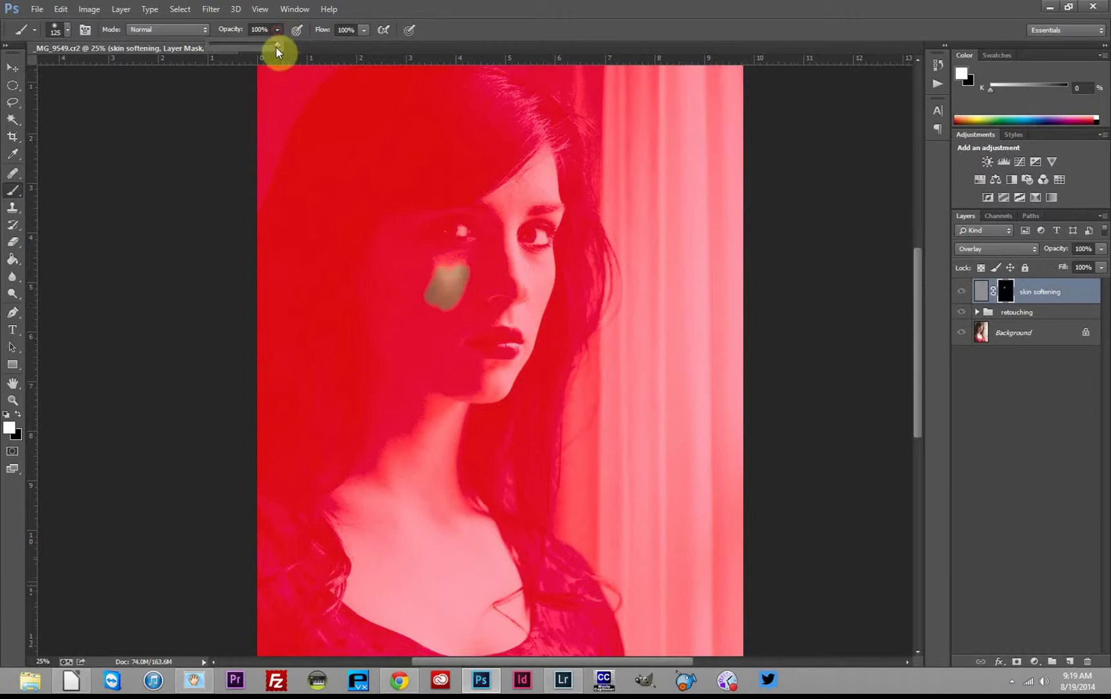
mouse_move(478, 94)
mouse_down()
mouse_move(495, 234)
mouse_move(466, 268)
mouse_move(484, 224)
mouse_move(431, 236)
mouse_move(461, 228)
mouse_move(437, 223)
mouse_move(374, 285)
mouse_move(412, 266)
mouse_move(415, 313)
mouse_move(397, 325)
mouse_move(392, 372)
mouse_move(380, 303)
mouse_move(372, 454)
mouse_move(330, 516)
mouse_move(357, 594)
mouse_move(427, 640)
mouse_move(483, 648)
mouse_move(511, 610)
mouse_move(523, 622)
mouse_move(471, 468)
mouse_move(479, 385)
mouse_move(526, 298)
mouse_move(508, 355)
mouse_move(538, 280)
mouse_move(541, 174)
mouse_move(512, 201)
mouse_move(518, 275)
mouse_move(532, 233)
mouse_move(483, 293)
mouse_move(459, 290)
mouse_move(404, 394)
mouse_move(425, 308)
mouse_move(471, 330)
mouse_move(446, 454)
mouse_move(437, 422)
mouse_move(405, 475)
mouse_move(412, 419)
mouse_move(372, 547)
mouse_move(365, 523)
mouse_move(448, 544)
mouse_move(463, 521)
mouse_move(489, 613)
mouse_move(471, 605)
mouse_move(458, 638)
mouse_move(406, 543)
mouse_move(373, 597)
mouse_move(414, 610)
mouse_up()
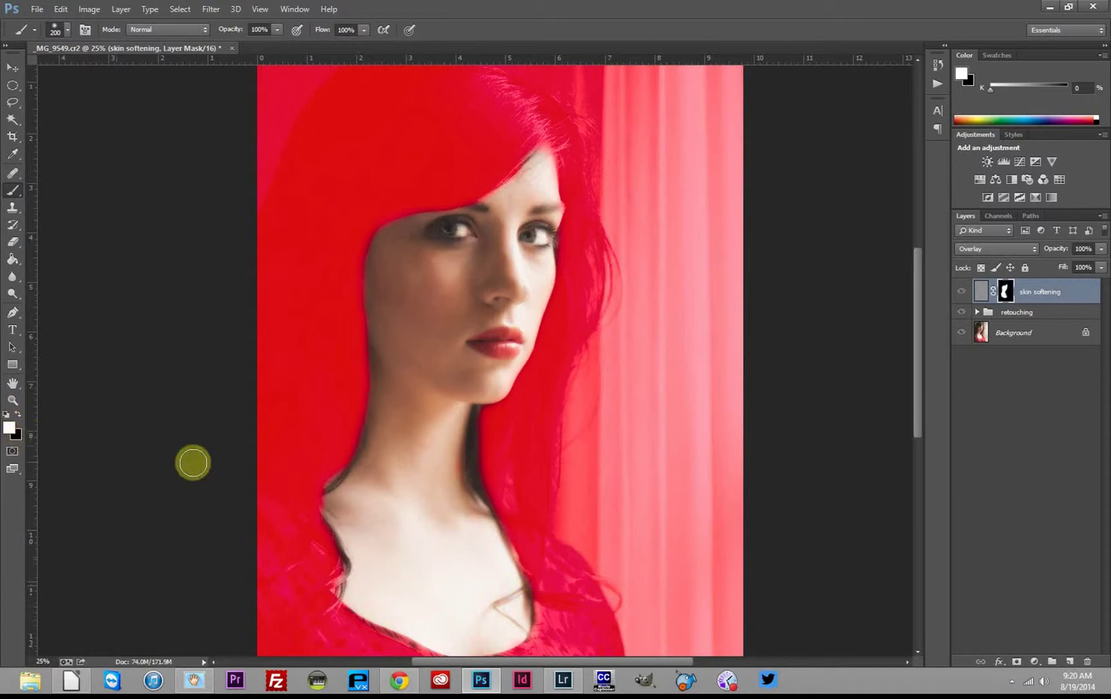
Paint black with a smaller brush over the hairline, both eyes, nose underside and lips
key(x)
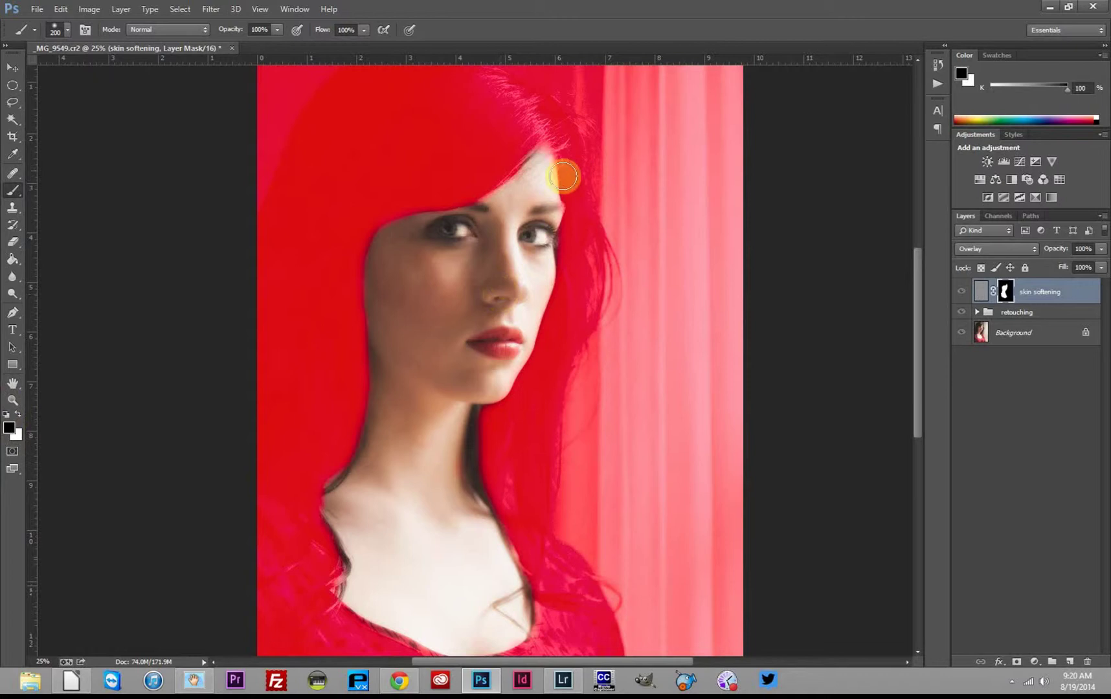
key(bracketleft)
key(bracketleft)
key(bracketleft)
mouse_move(531, 149)
mouse_down()
mouse_move(504, 168)
mouse_move(558, 131)
mouse_move(577, 208)
mouse_move(535, 216)
mouse_up()
key(bracketleft)
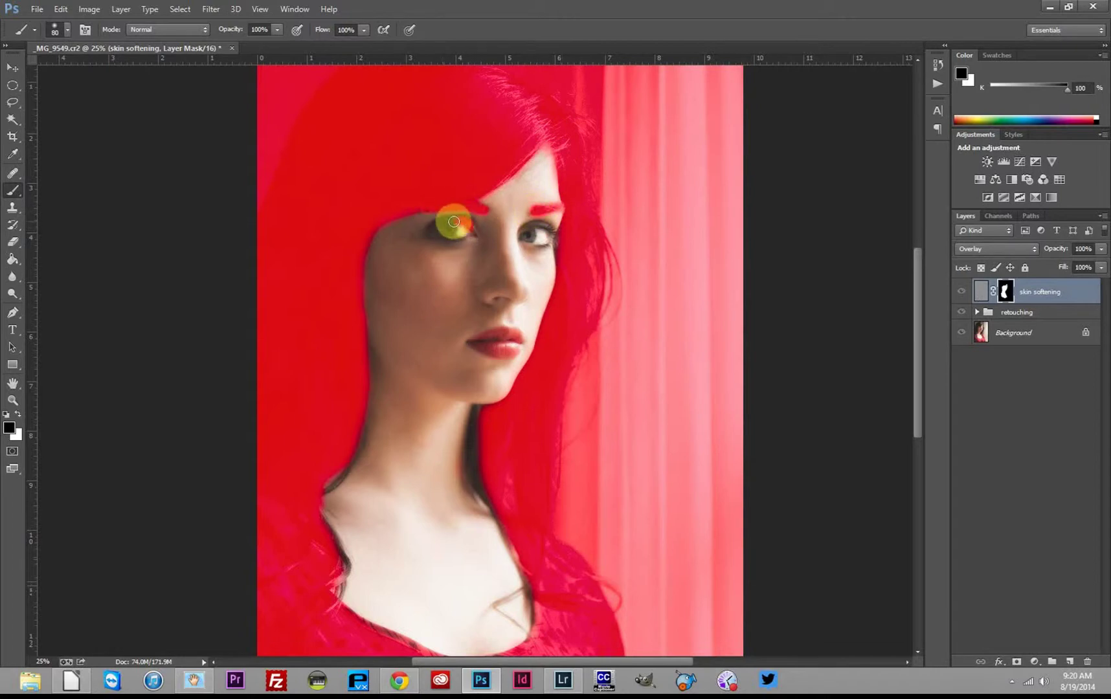
mouse_move(454, 221)
mouse_down()
mouse_move(434, 228)
mouse_move(473, 229)
mouse_move(422, 228)
mouse_move(461, 218)
mouse_move(464, 230)
mouse_move(554, 245)
mouse_move(551, 235)
mouse_up()
click(551, 223)
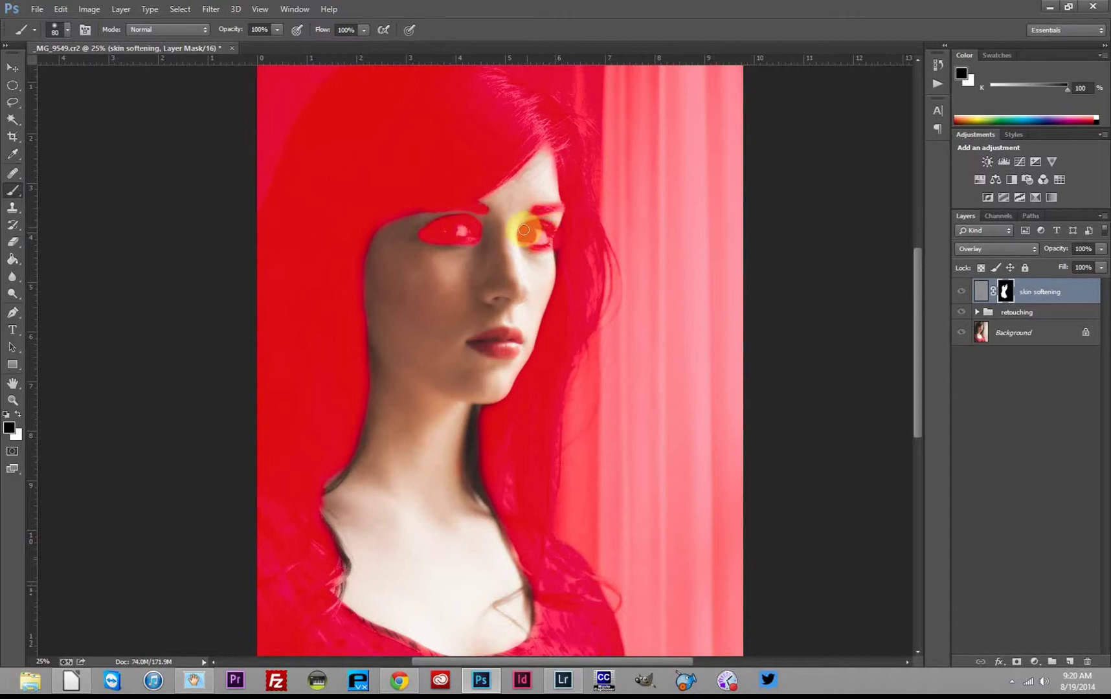
drag(524, 230, 522, 233)
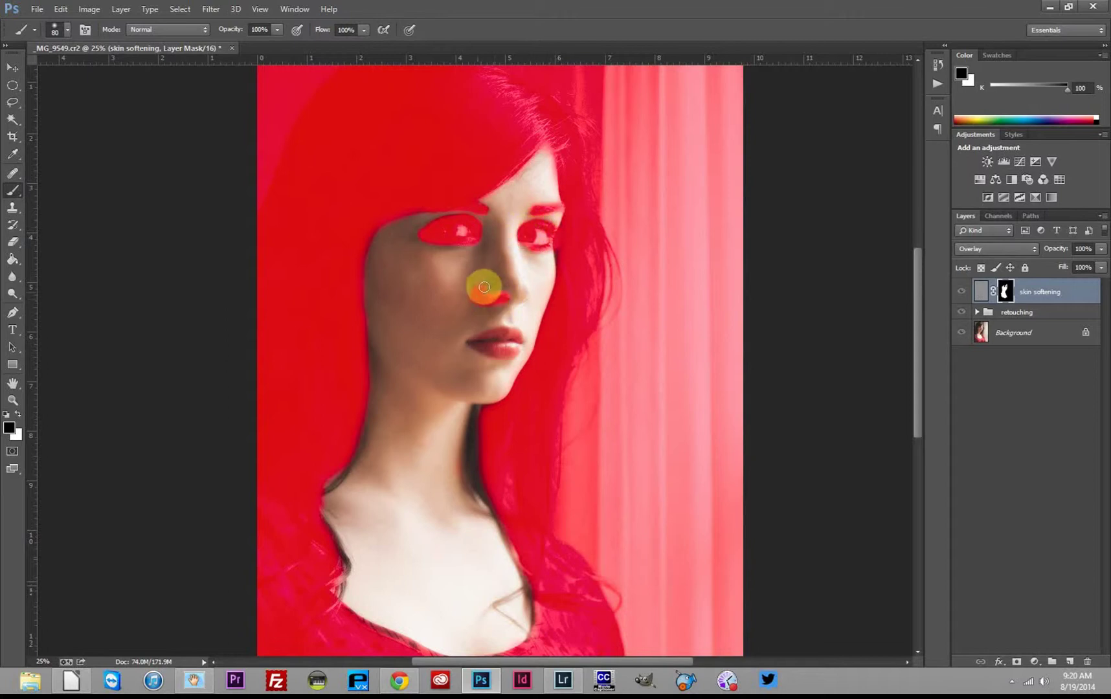
drag(521, 297, 523, 299)
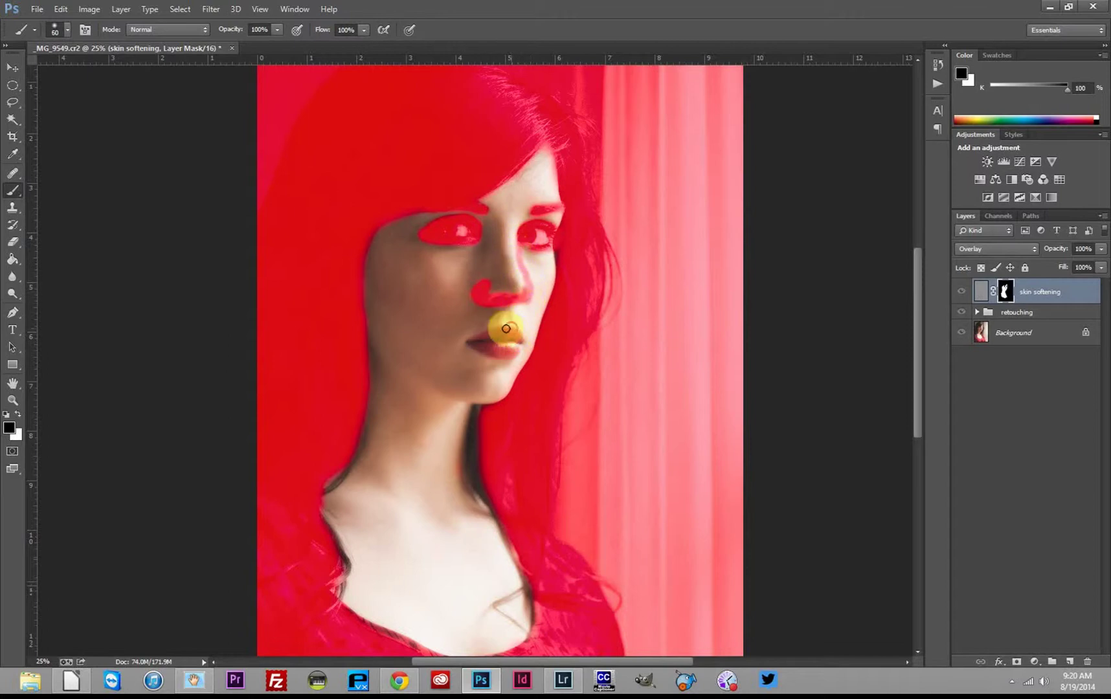
drag(472, 339, 504, 358)
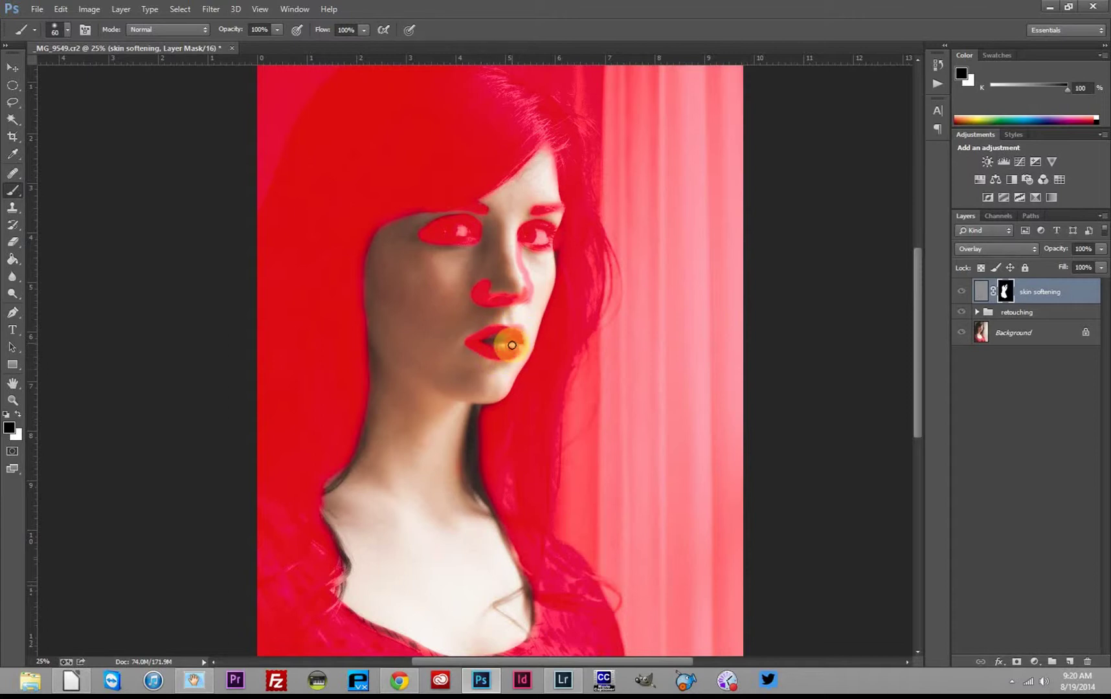
mouse_move(493, 339)
mouse_down()
mouse_move(500, 346)
mouse_move(471, 342)
mouse_move(524, 325)
mouse_up()
With a 125 brush, restore softening along the neck edge and mask the hair along the neck
key(x)
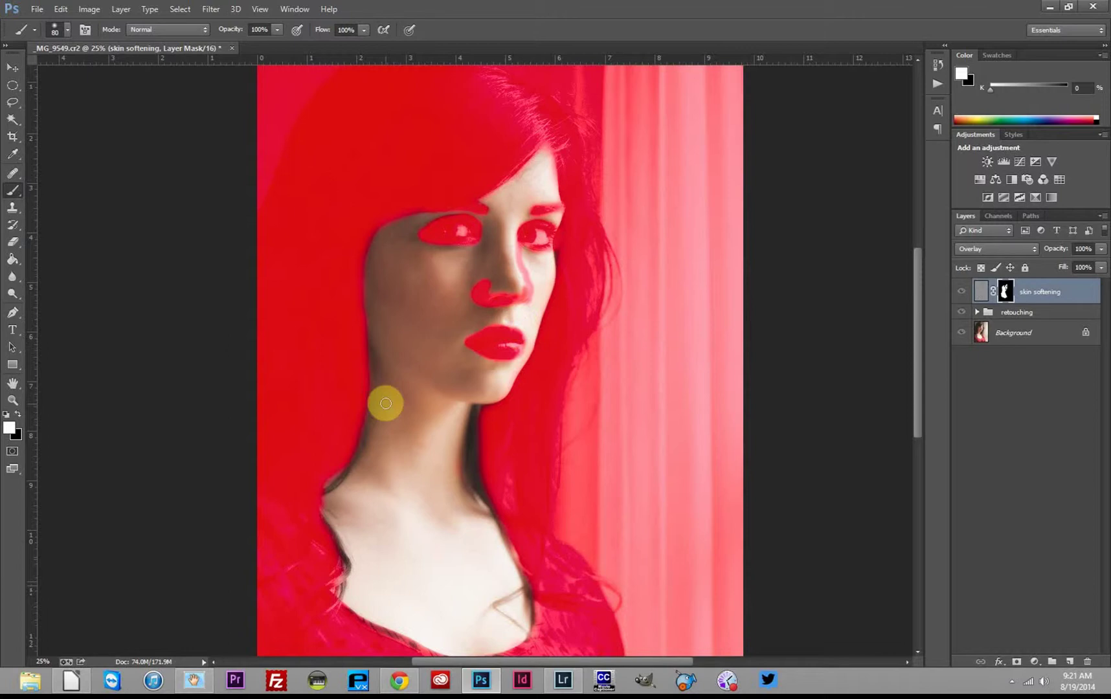
key(bracketright)
key(bracketright)
key(bracketright)
drag(357, 368, 354, 417)
key(x)
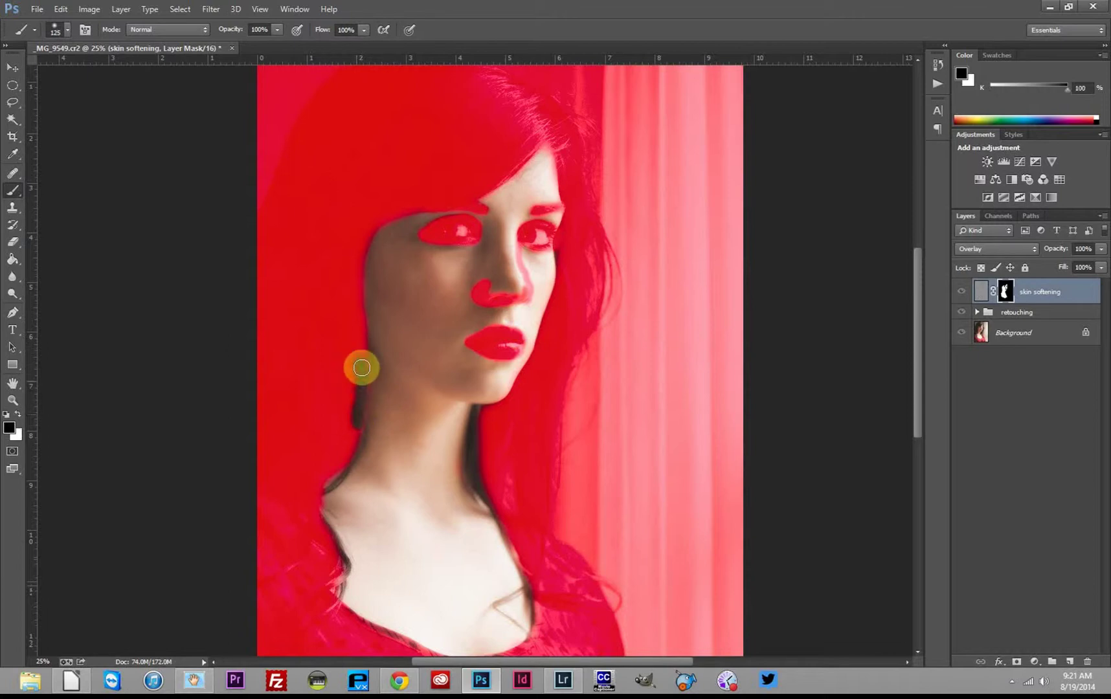
mouse_move(361, 367)
mouse_down()
mouse_move(340, 422)
mouse_move(355, 365)
mouse_move(357, 437)
mouse_move(314, 523)
mouse_move(342, 560)
mouse_move(317, 504)
mouse_move(340, 556)
mouse_move(337, 618)
mouse_move(453, 654)
mouse_move(529, 642)
mouse_move(539, 598)
mouse_move(523, 556)
mouse_move(588, 567)
mouse_move(607, 610)
mouse_move(520, 591)
mouse_up()
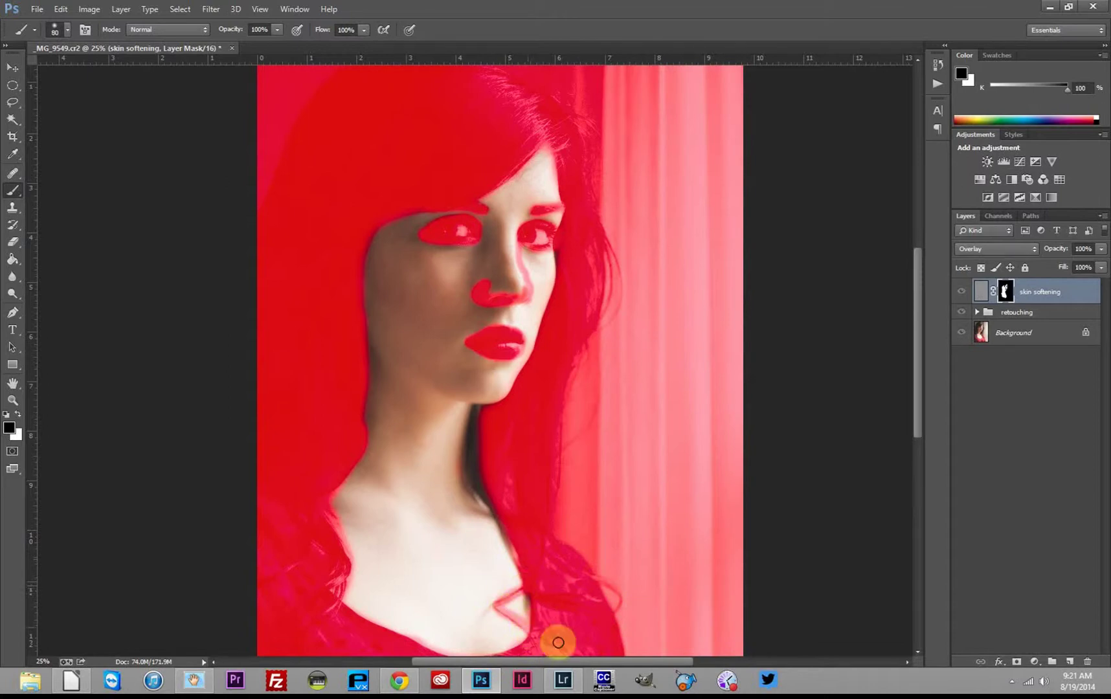
key(ctrl+minus)
key(ctrl+plus)
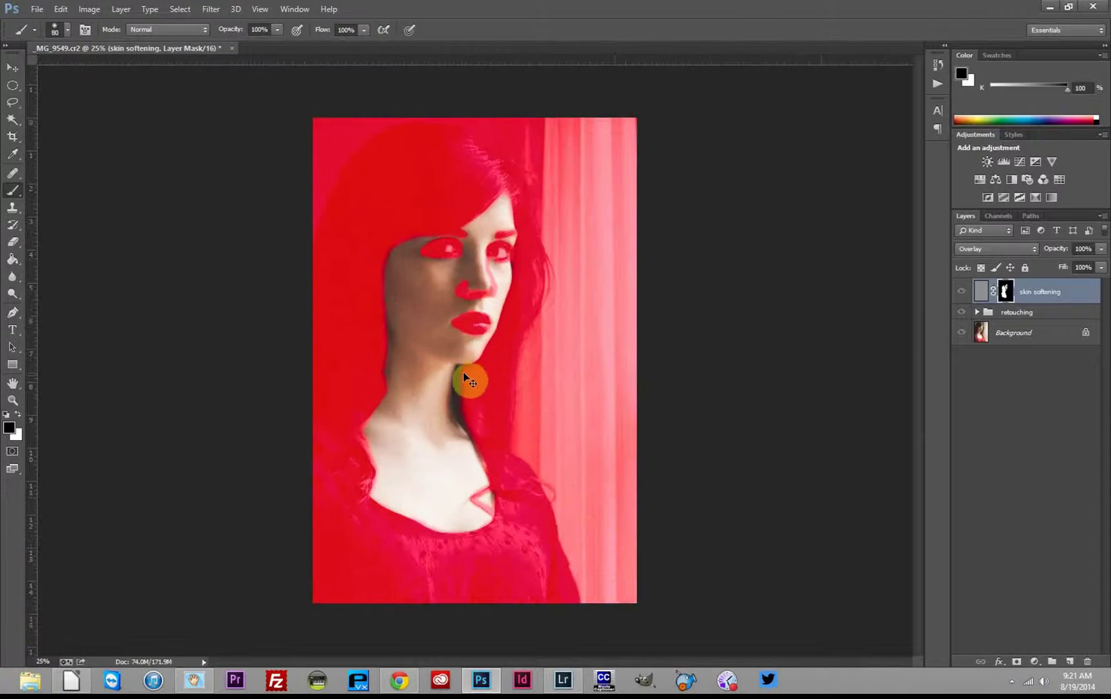
Brush along the jaw and neck edge to refine the mask, then shrink the brush to 80
key(ctrl+plus)
mouse_move(472, 369)
mouse_down()
mouse_move(455, 376)
mouse_move(449, 404)
mouse_move(457, 448)
mouse_move(484, 488)
mouse_move(454, 457)
mouse_move(452, 392)
mouse_move(457, 442)
mouse_move(498, 508)
mouse_move(554, 224)
mouse_move(543, 181)
mouse_move(497, 358)
mouse_move(529, 216)
mouse_move(505, 329)
mouse_move(487, 359)
mouse_move(451, 364)
mouse_move(447, 377)
mouse_move(512, 542)
mouse_move(507, 564)
mouse_up()
key(bracketleft)
key(bracketleft)
key(bracketleft)
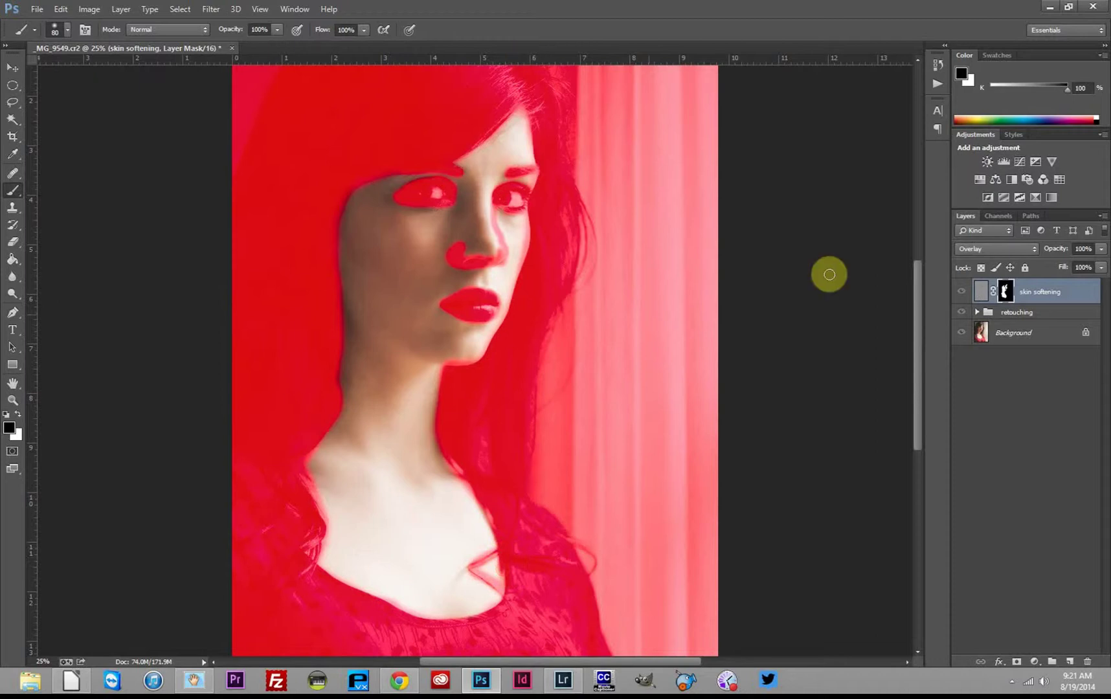
Turn off the red mask overlay and toggle skin softening on and off to compare
key(x)
click(962, 292)
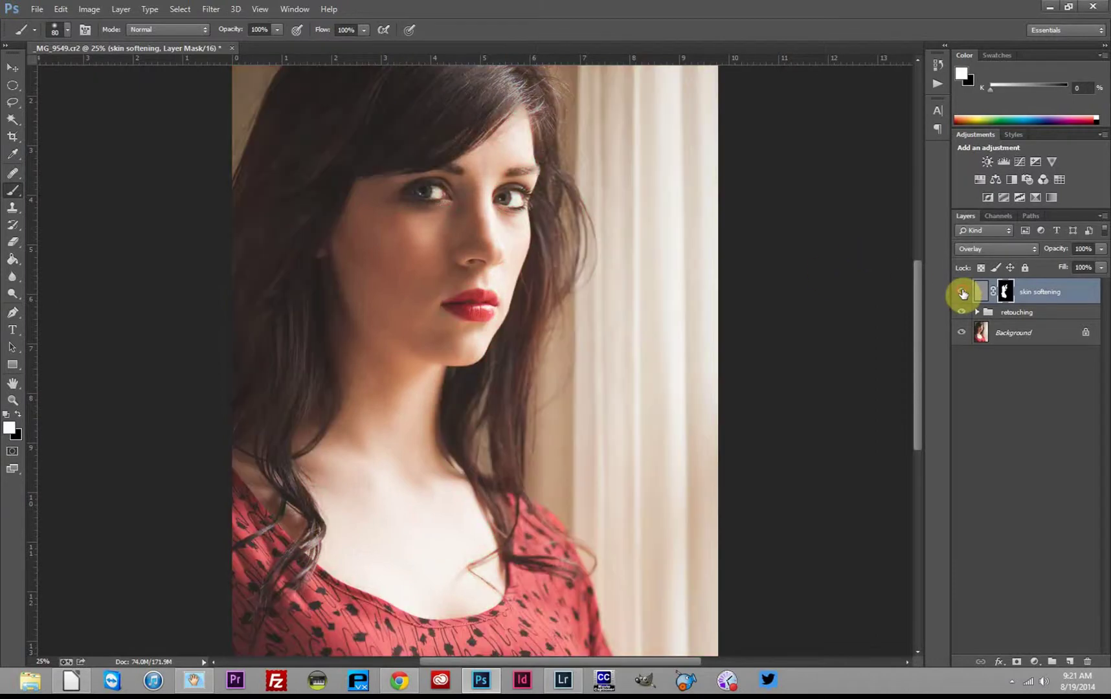
key(ctrl+plus)
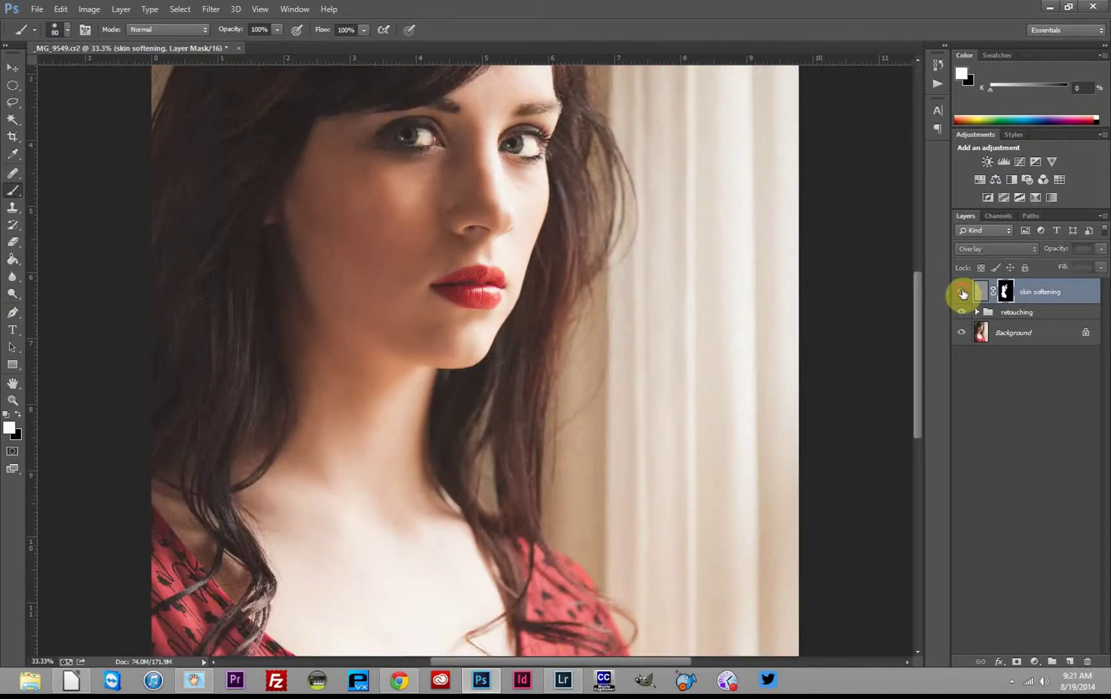
click(962, 293)
click(962, 293)
click(963, 294)
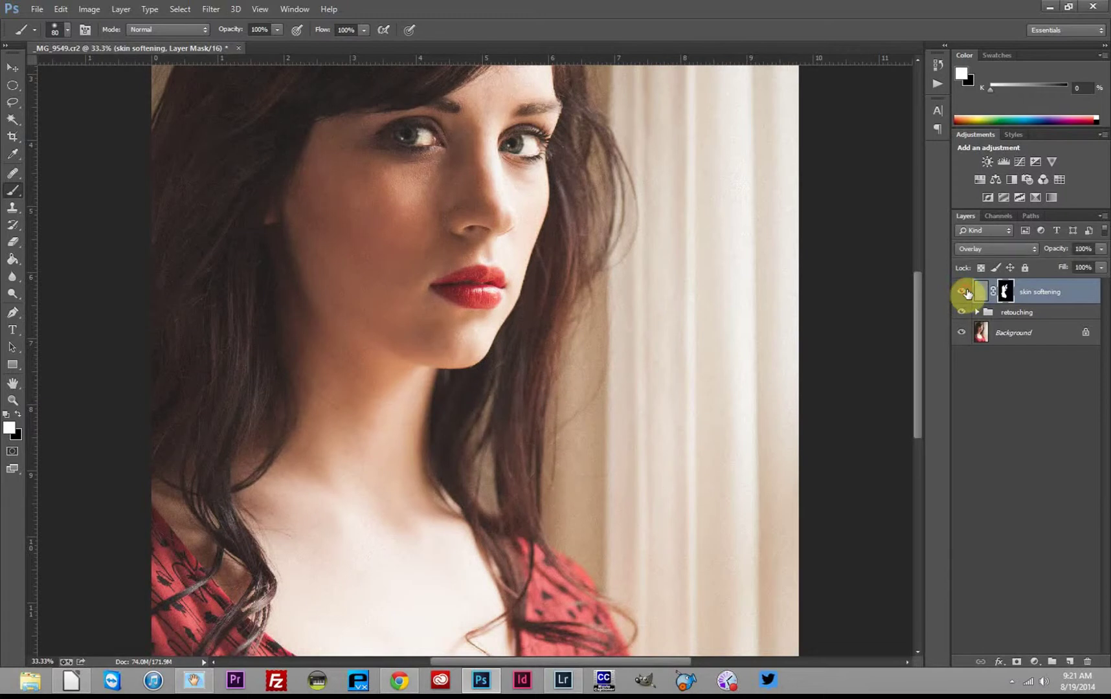
click(963, 293)
click(964, 292)
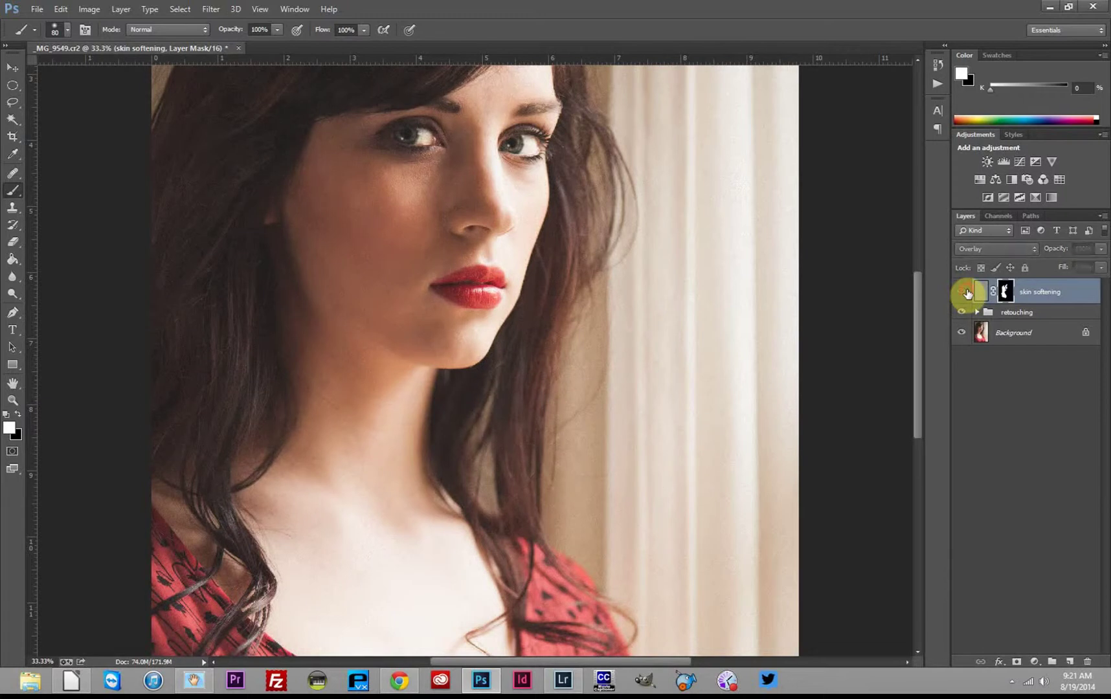
Lower the skin softening layer's opacity to 69% and recheck before and after
click(1102, 250)
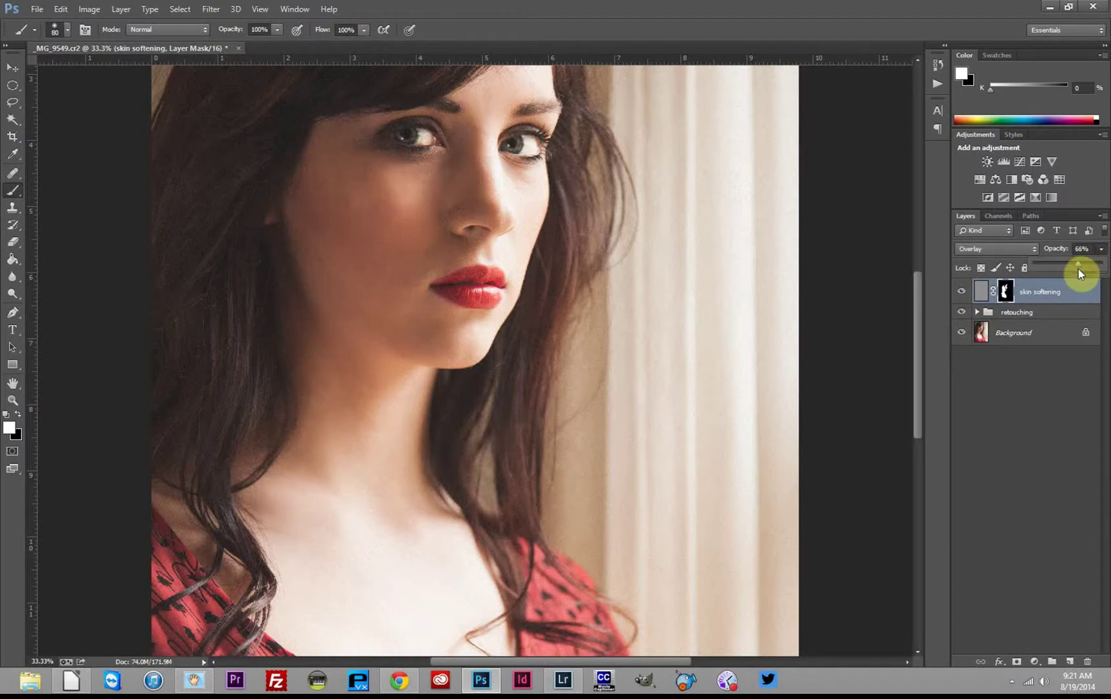
drag(1080, 269, 1082, 269)
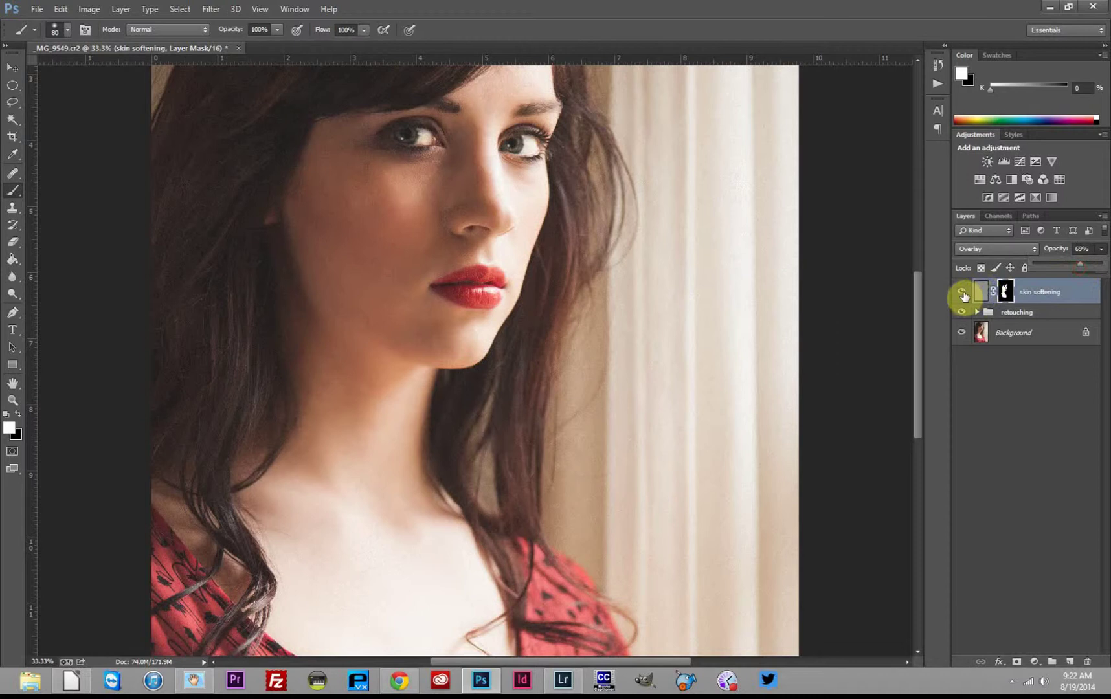
click(963, 293)
click(964, 294)
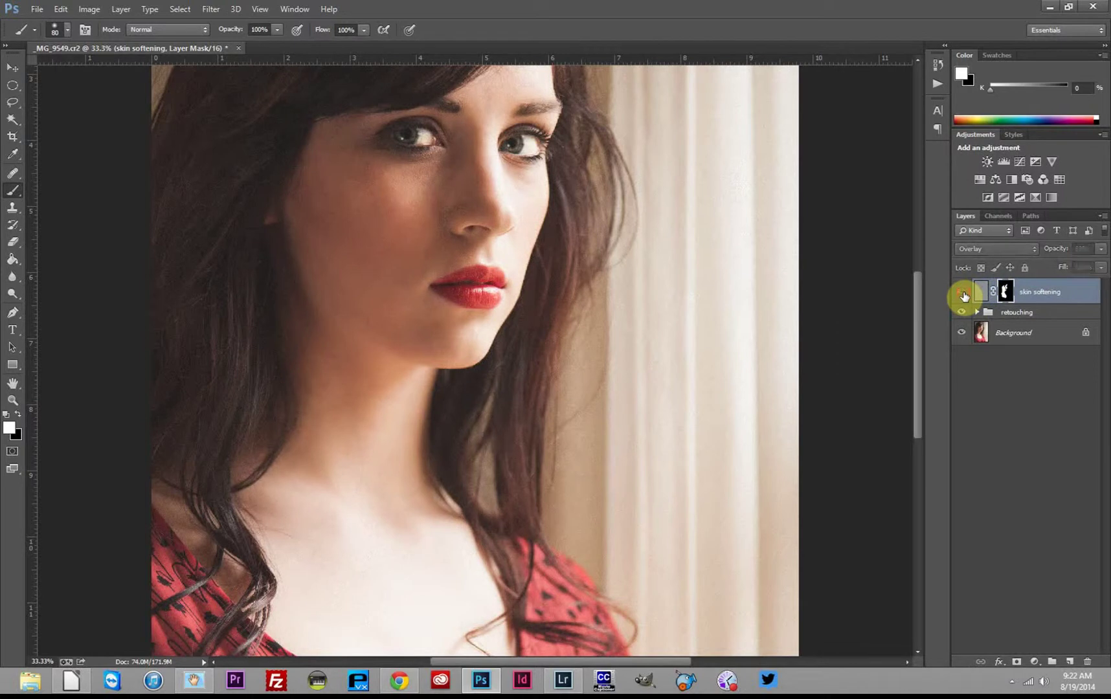
click(966, 296)
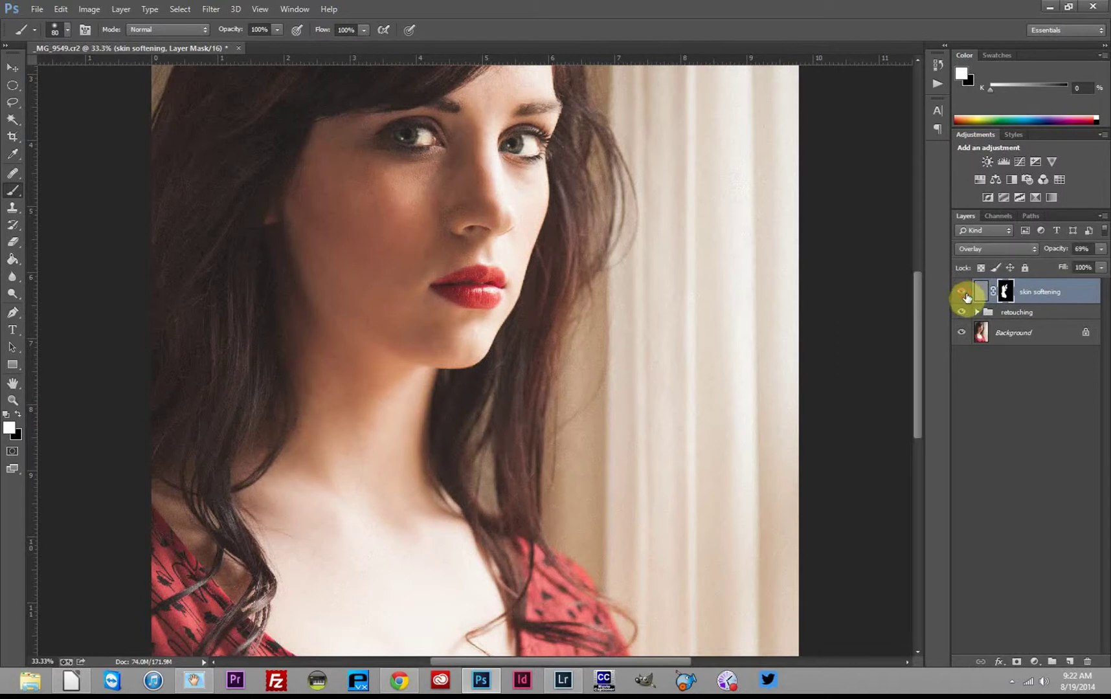
key(ctrl+minus)
key(ctrl+minus)
click(966, 296)
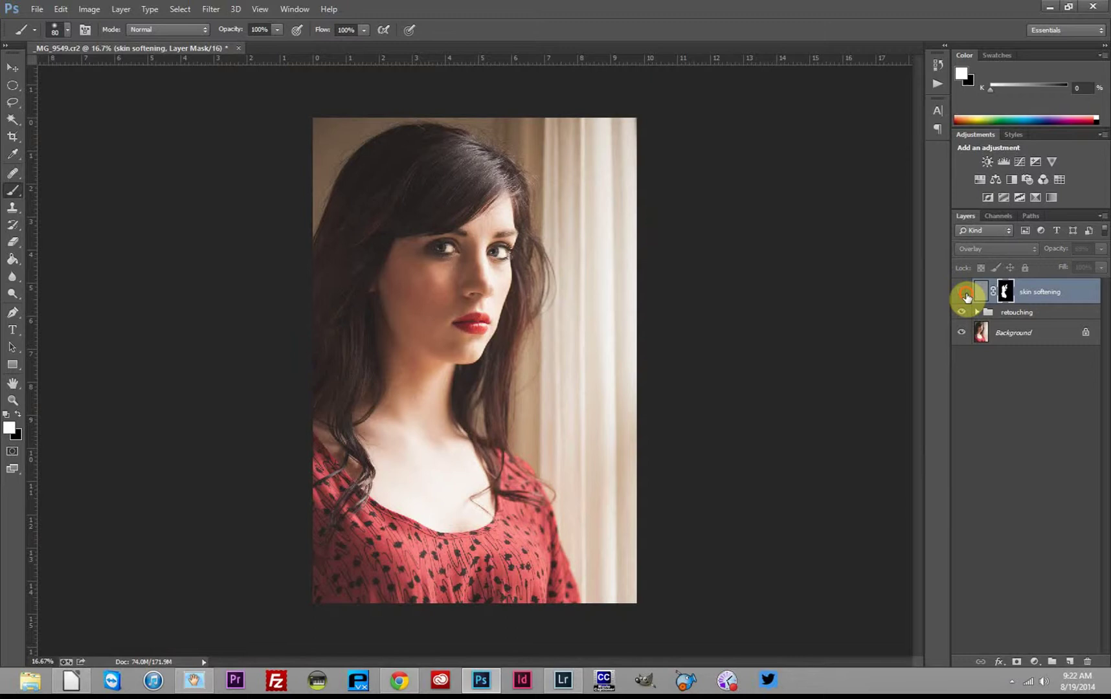
Lower the skin softening layer's opacity to 49% and toggle its visibility to compare before and after
key(ctrl+plus)
click(966, 297)
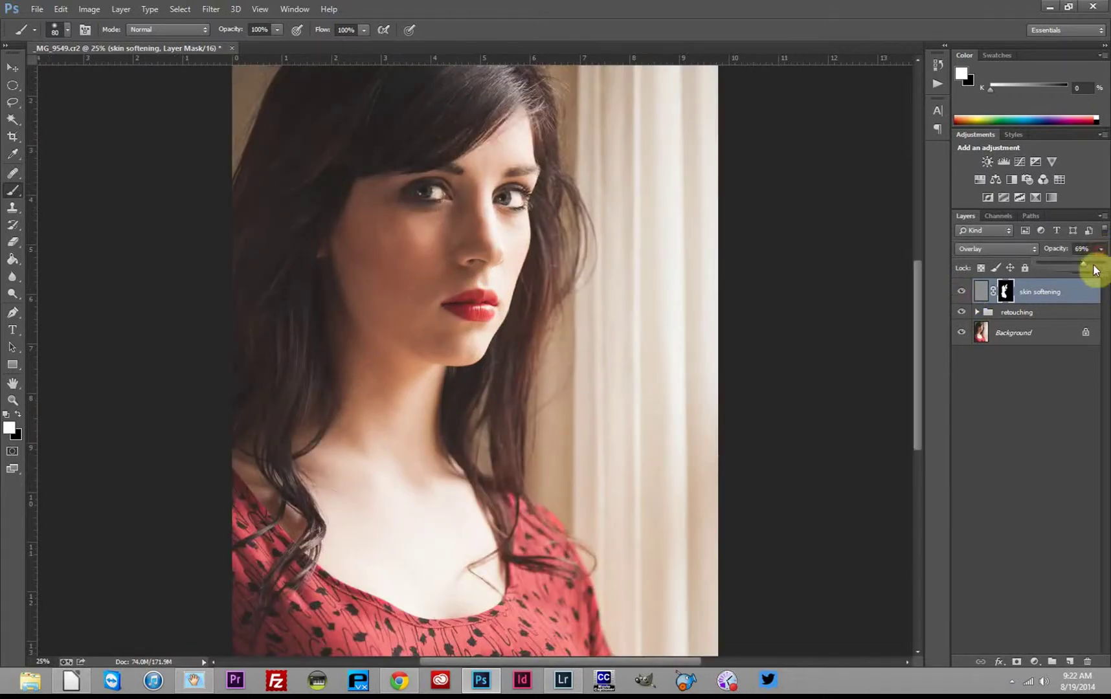
drag(1078, 268, 1071, 267)
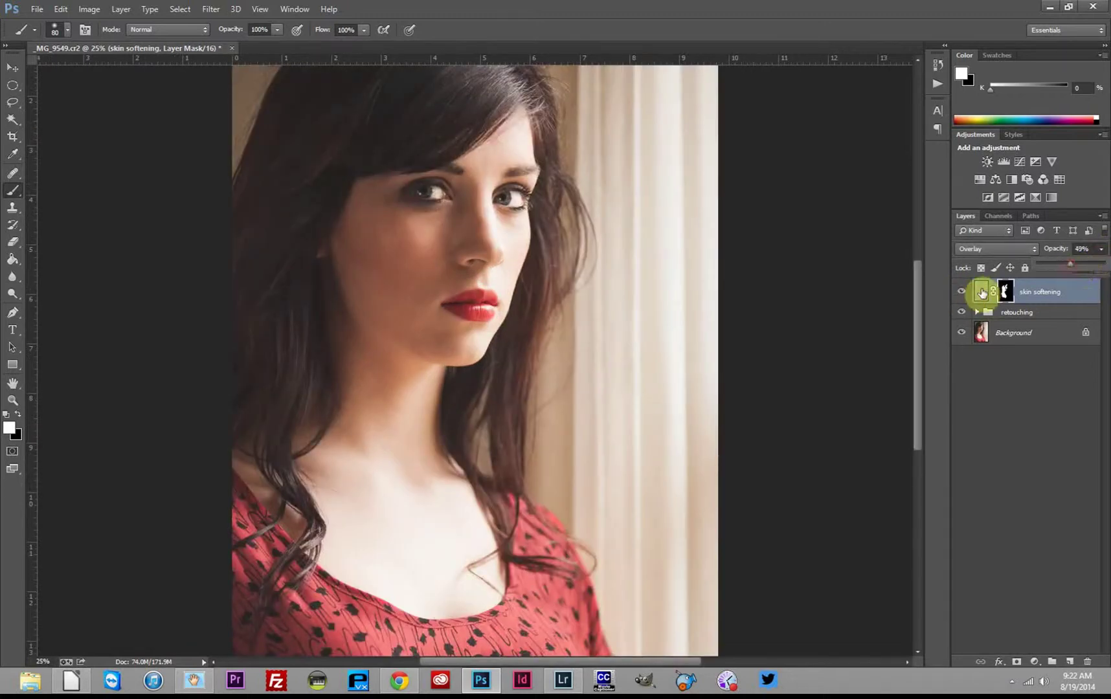
click(963, 293)
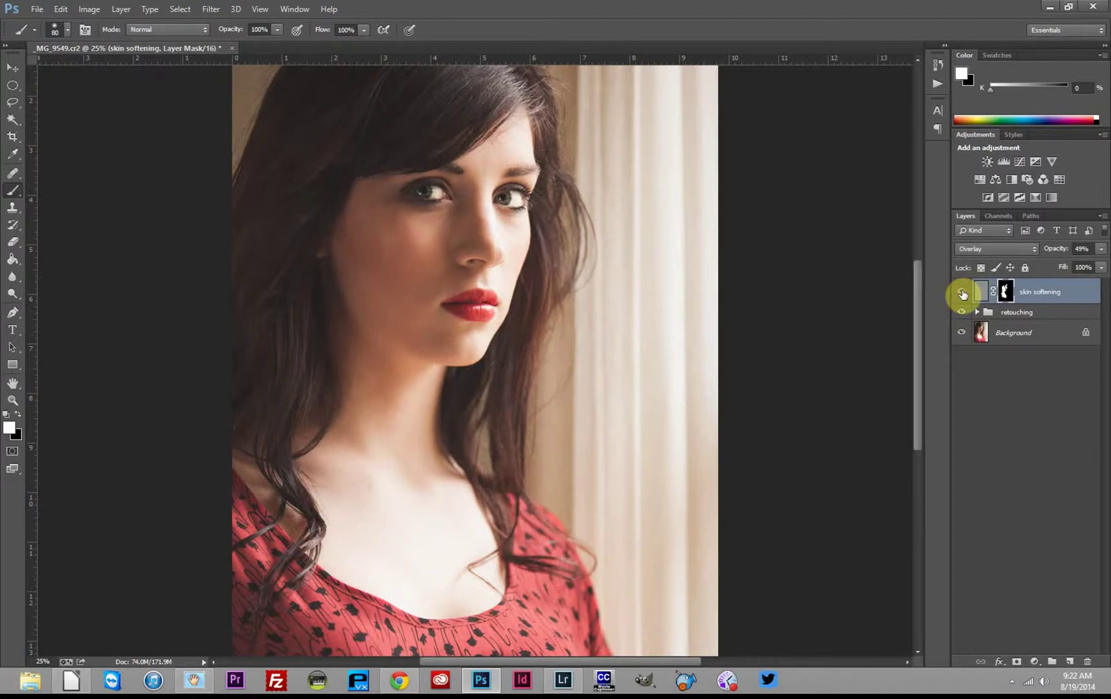
key(ctrl+minus)
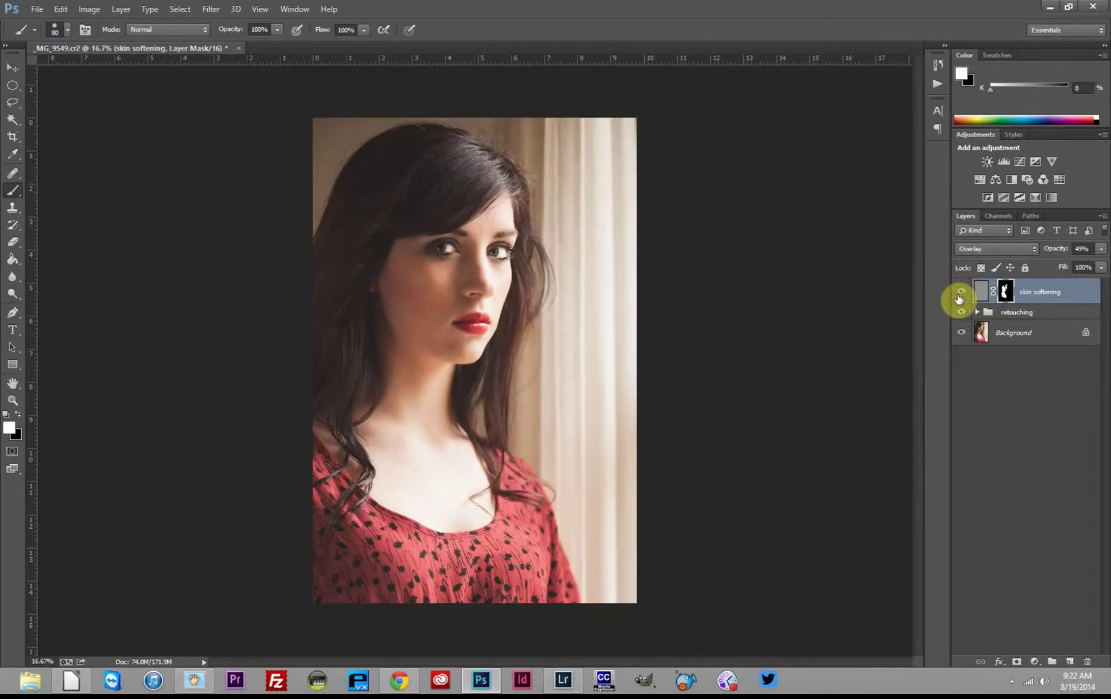